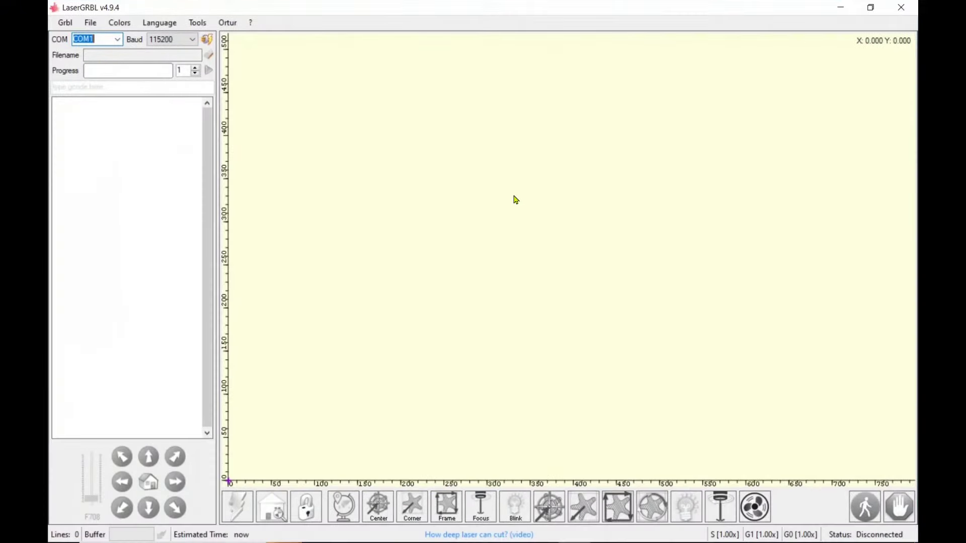
Check whether a LaserGRBL software update is available and dismiss the result
{"action": "left_click", "coordinate": [227, 22]}
{"action": "left_click", "coordinate": [251, 23]}
{"action": "left_click", "coordinate": [252, 23]}
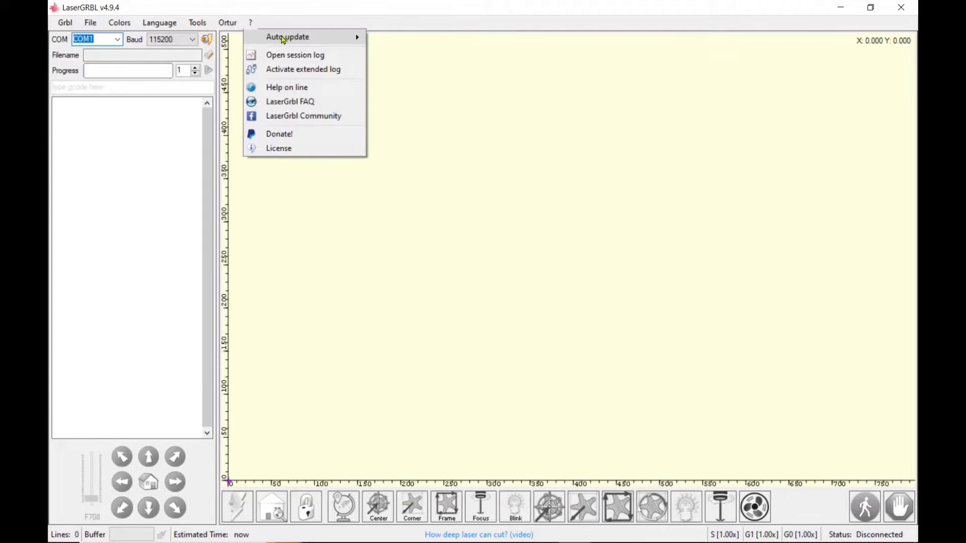
{"action": "mouse_move", "coordinate": [284, 39]}
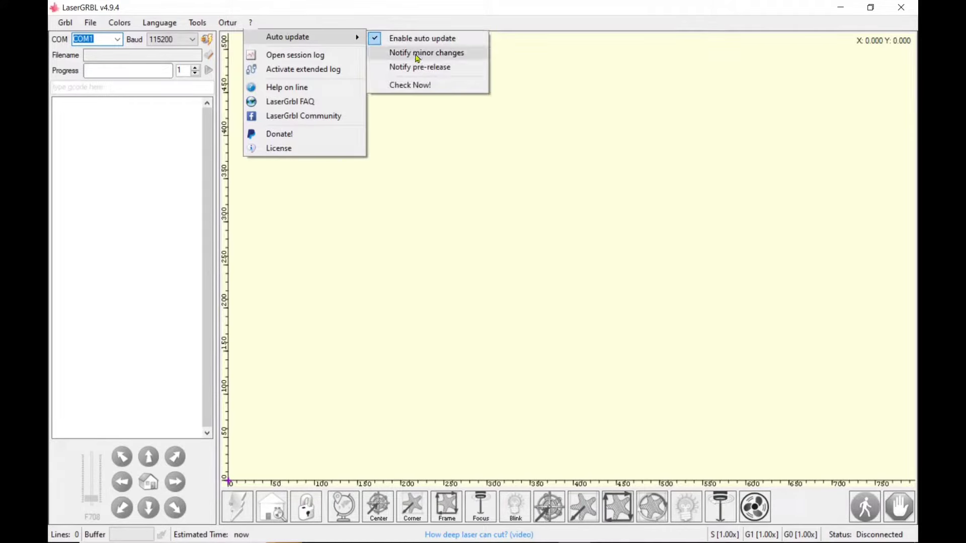
{"action": "left_click", "coordinate": [424, 88]}
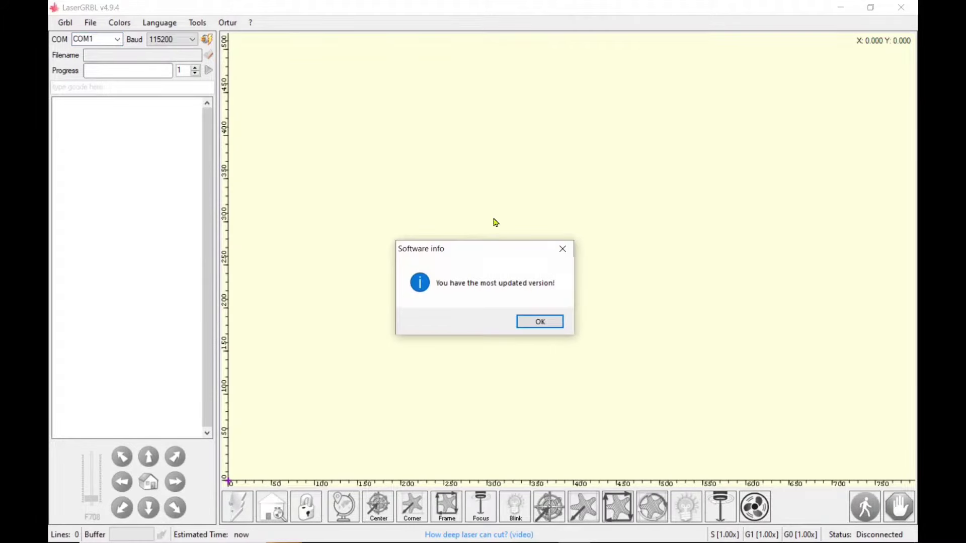
{"action": "left_click", "coordinate": [551, 323]}
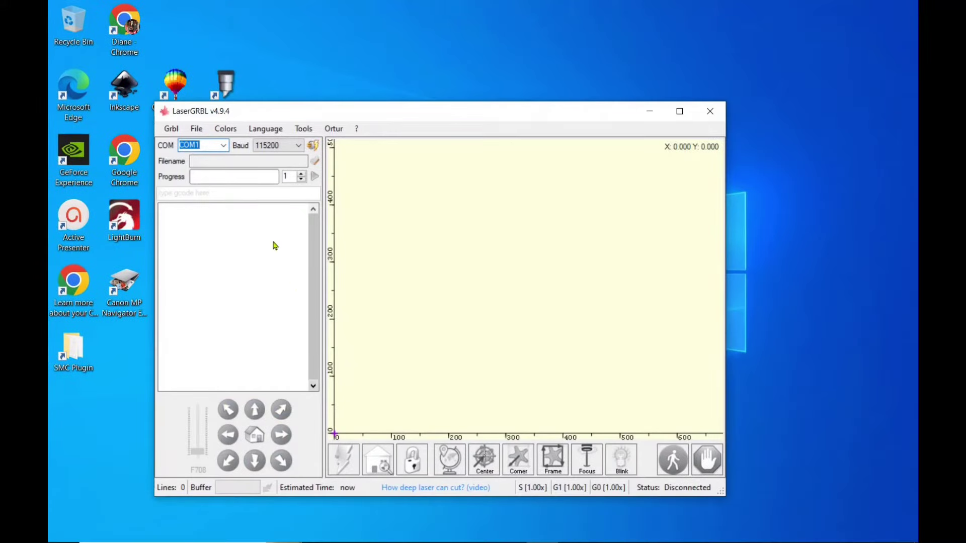
Maximize the window and open the Paw ornament image from the ornaments folder
{"action": "left_click", "coordinate": [680, 111]}
{"action": "left_click", "coordinate": [90, 22]}
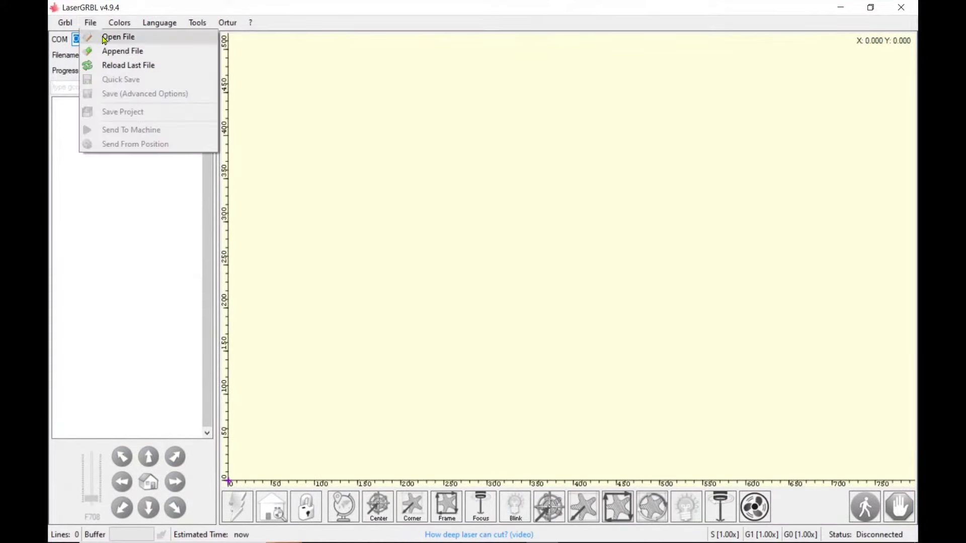
{"action": "left_click", "coordinate": [106, 36]}
{"action": "left_click", "coordinate": [200, 120]}
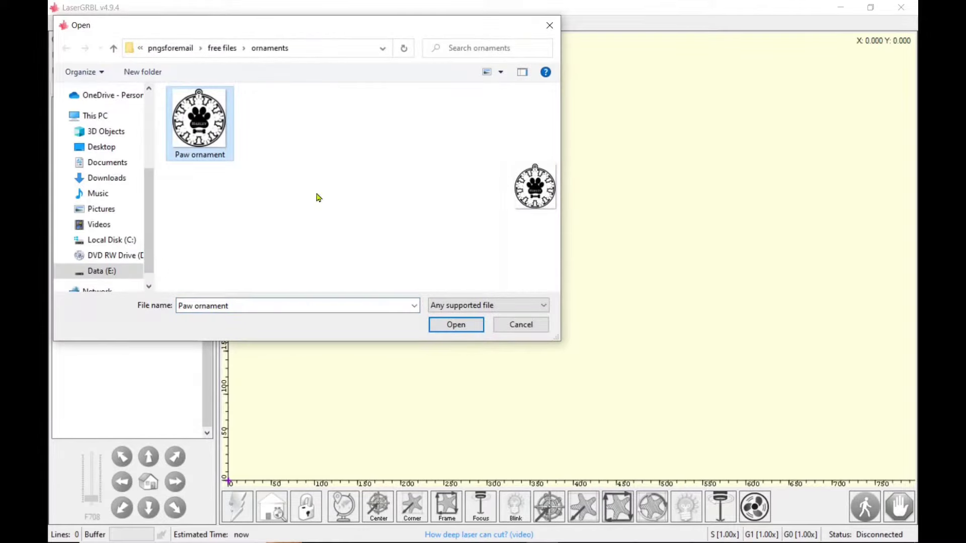
{"action": "left_click", "coordinate": [456, 324]}
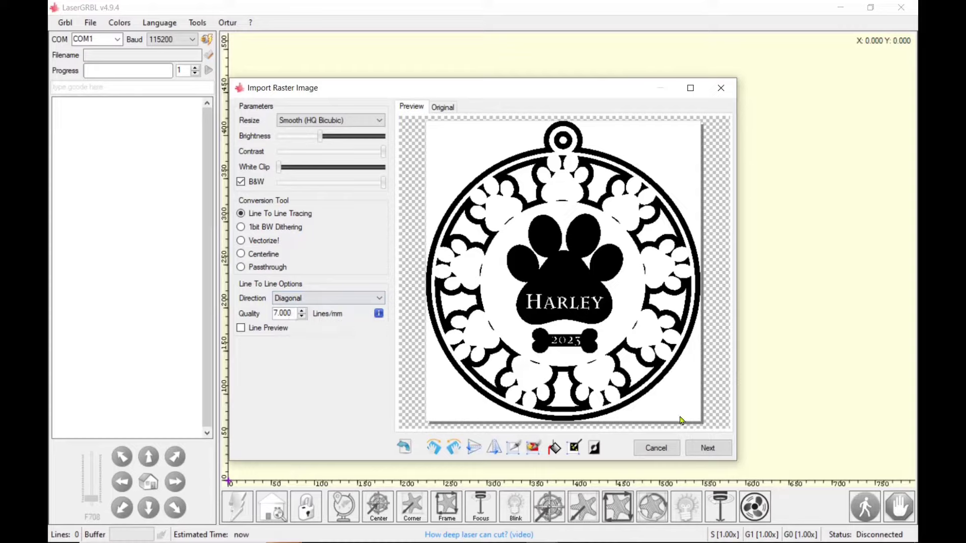
Turn on Autosize for the line-to-line traced ornament and create its engraving
{"action": "left_click", "coordinate": [707, 448]}
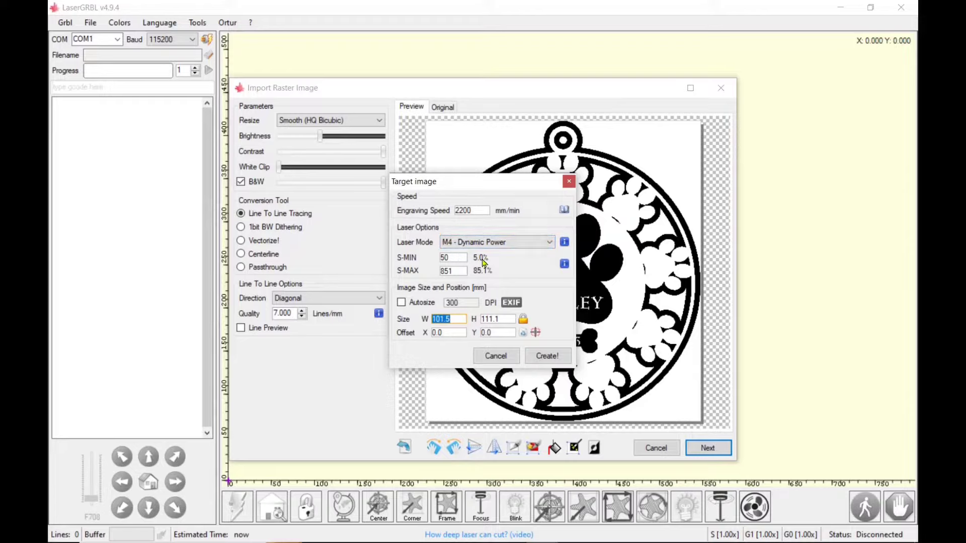
{"action": "left_click", "coordinate": [402, 304]}
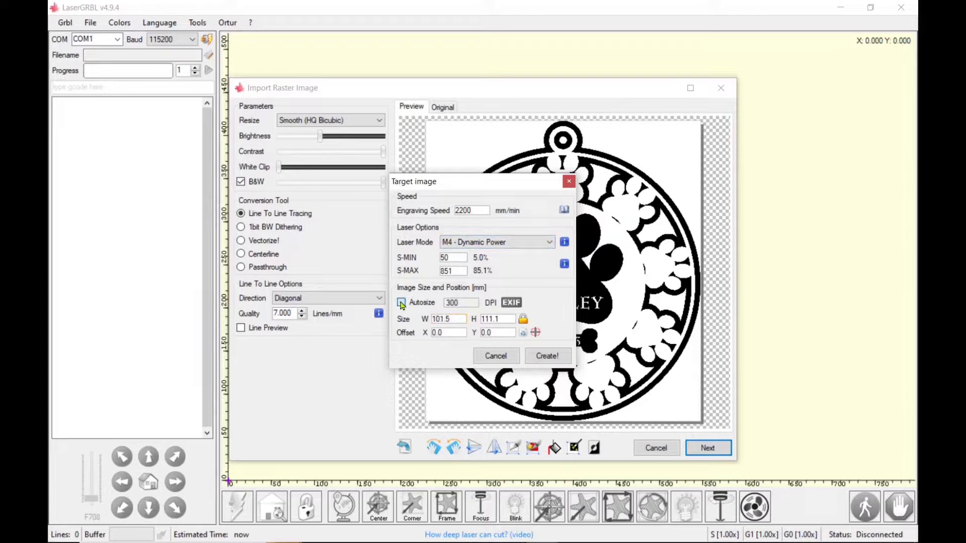
{"action": "left_click", "coordinate": [549, 356]}
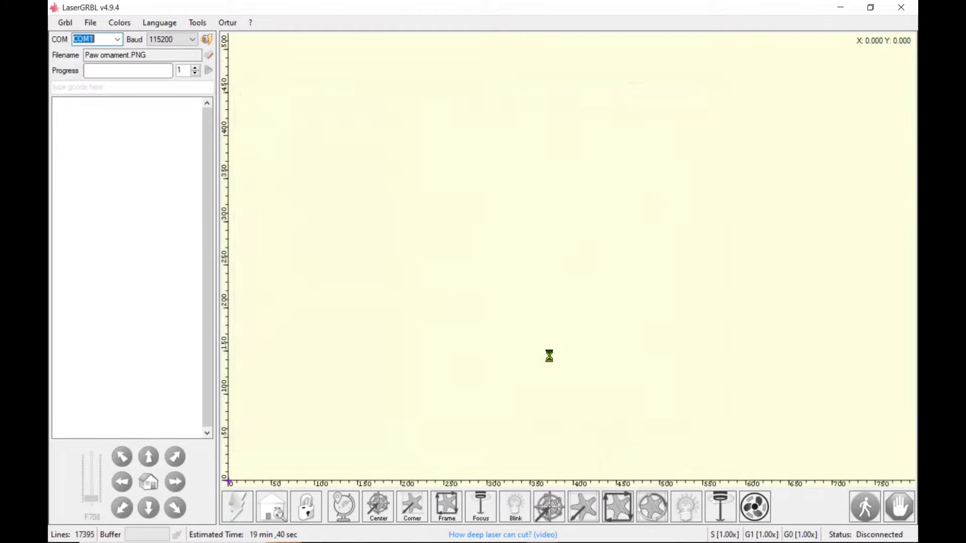
Append the Paw ornament image to the job, maximize the import window and set the conversion to Vectorize
{"action": "left_click", "coordinate": [91, 24]}
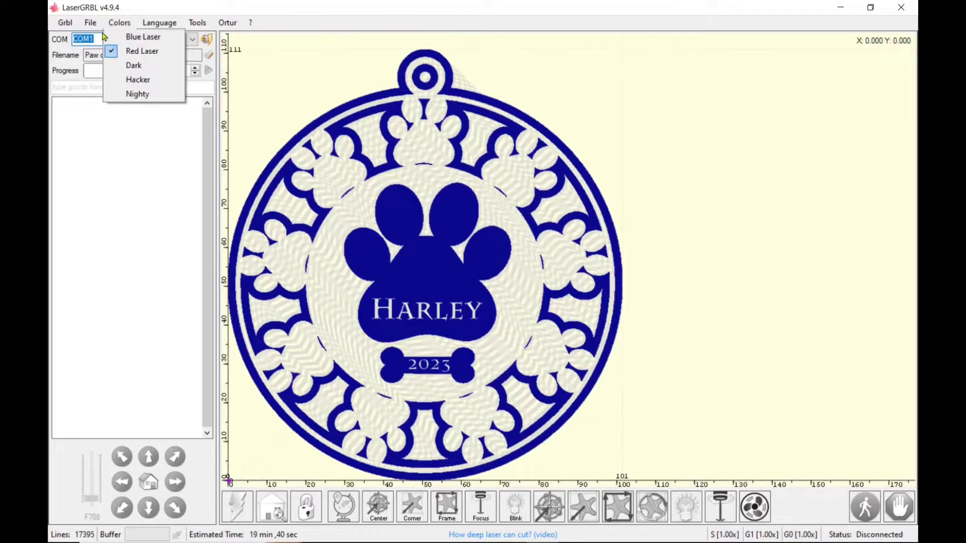
{"action": "left_click", "coordinate": [103, 51]}
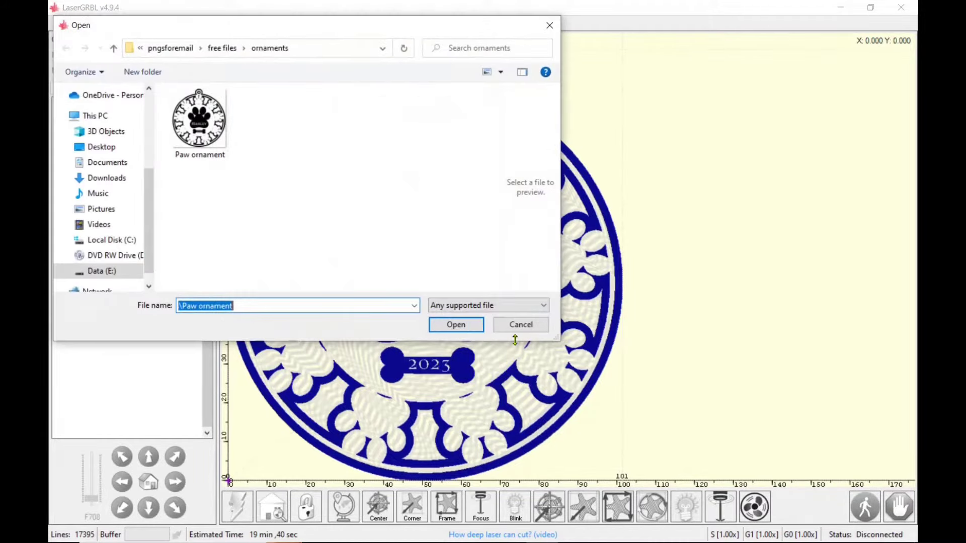
{"action": "left_click", "coordinate": [211, 125]}
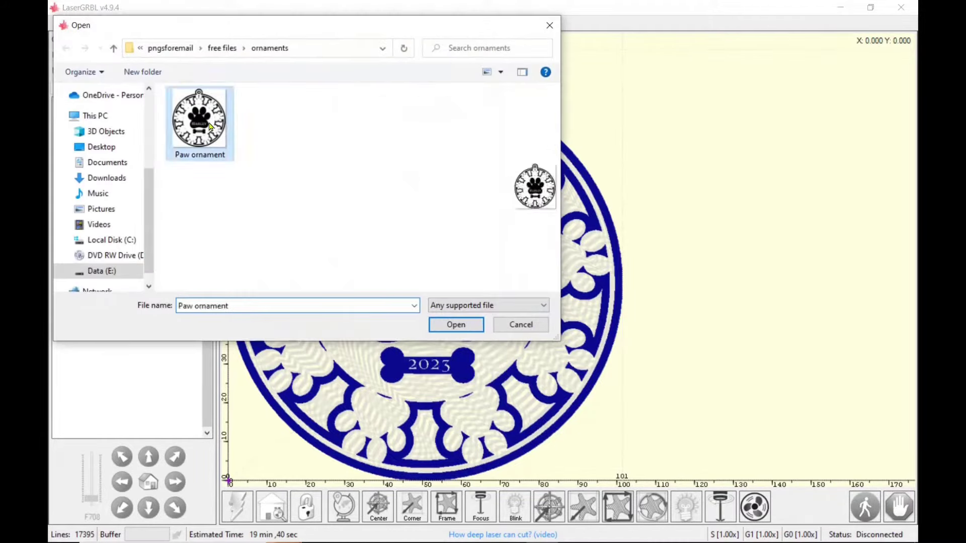
{"action": "left_click", "coordinate": [460, 326]}
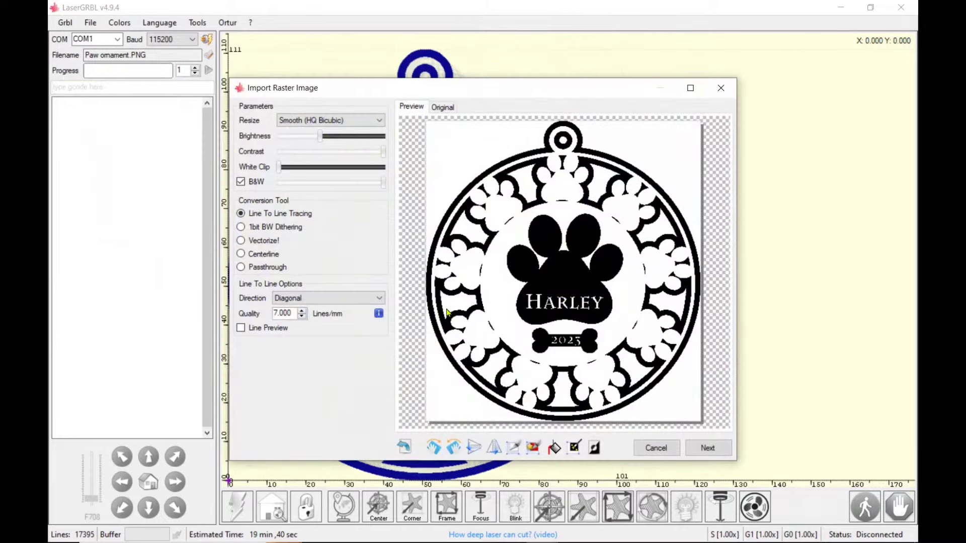
{"action": "left_click", "coordinate": [690, 88]}
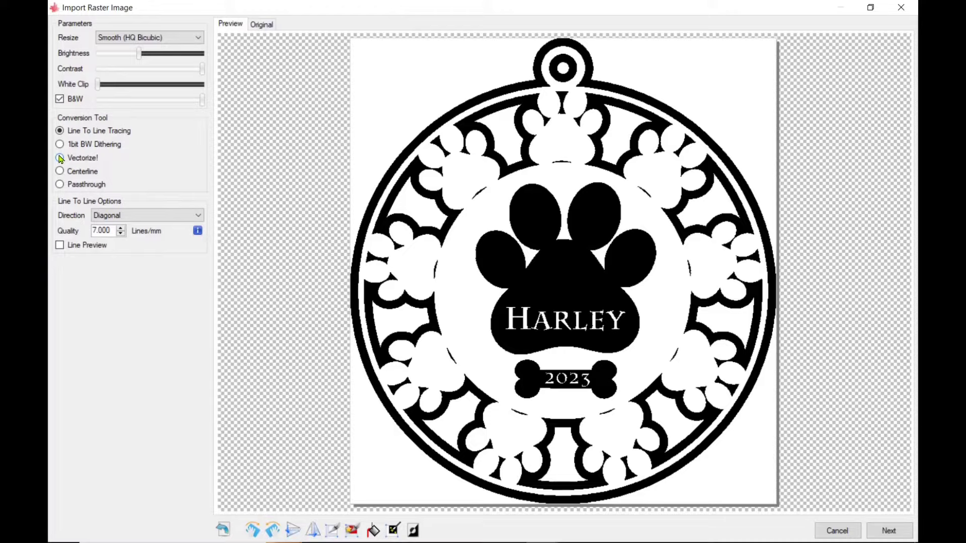
{"action": "left_click", "coordinate": [61, 159]}
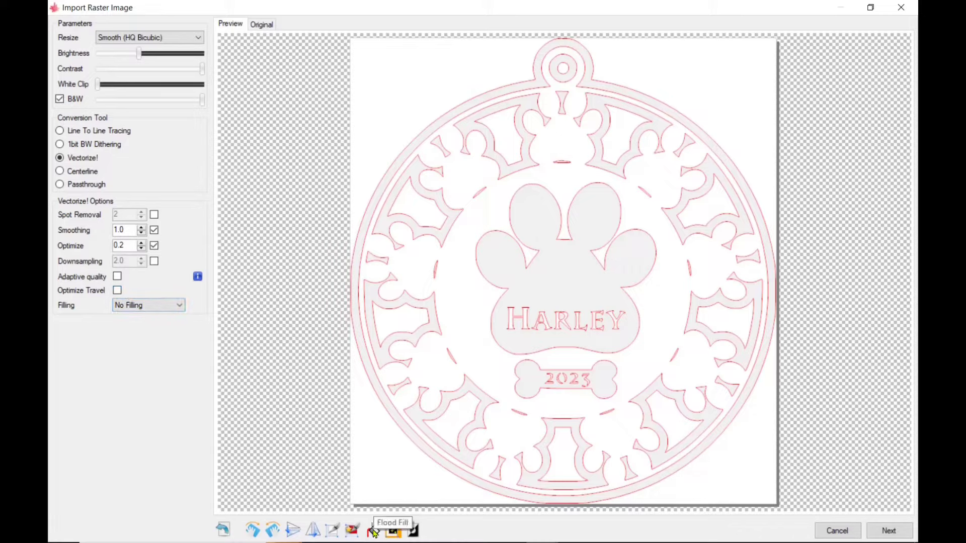
Flood fill the ornament's white background around the centre paw and the first, second and fifth letters of the name
{"action": "left_click", "coordinate": [374, 530]}
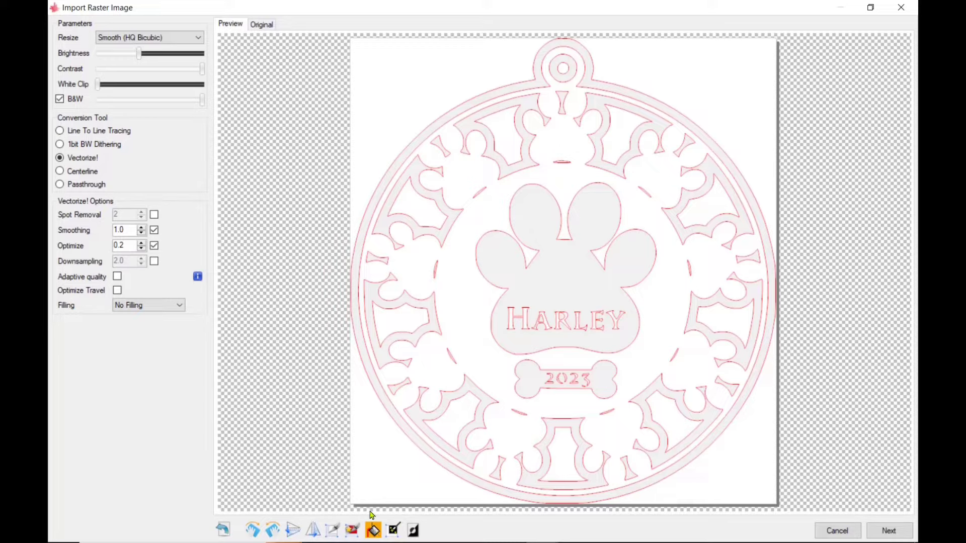
{"action": "left_click", "coordinate": [459, 291]}
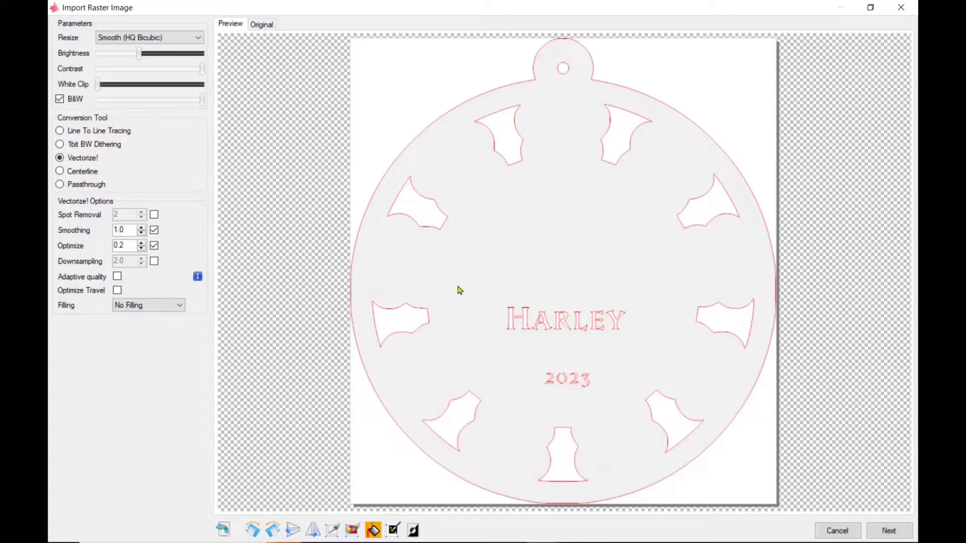
{"action": "left_click", "coordinate": [512, 320]}
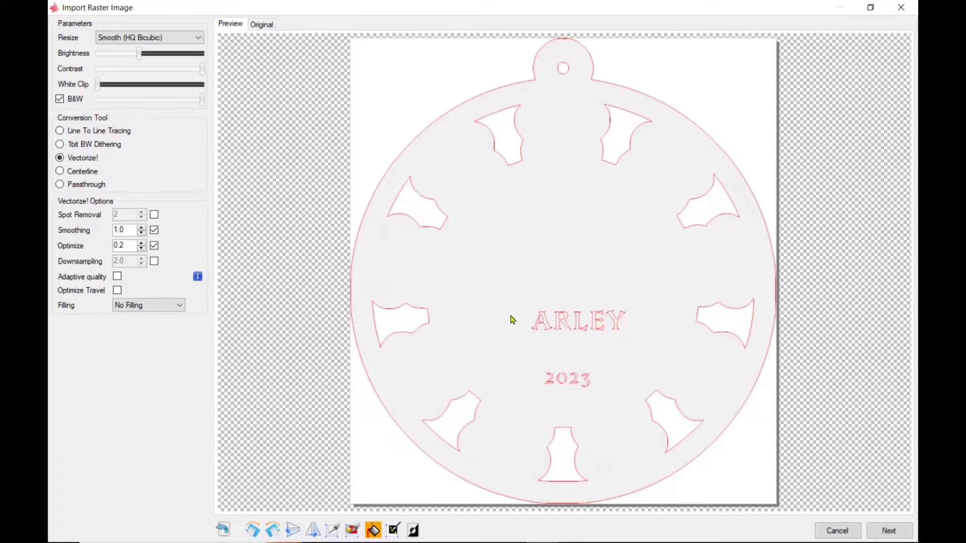
{"action": "left_click", "coordinate": [547, 327]}
{"action": "left_click", "coordinate": [595, 322]}
Compare the preview with the original image view and flood fill the name's three remaining letters
{"action": "left_click", "coordinate": [271, 28]}
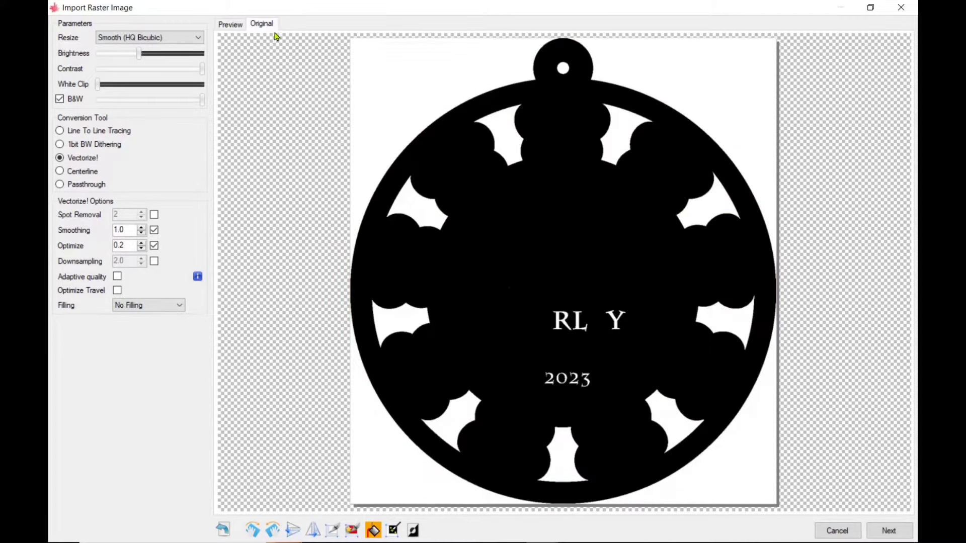
{"action": "left_click", "coordinate": [234, 31]}
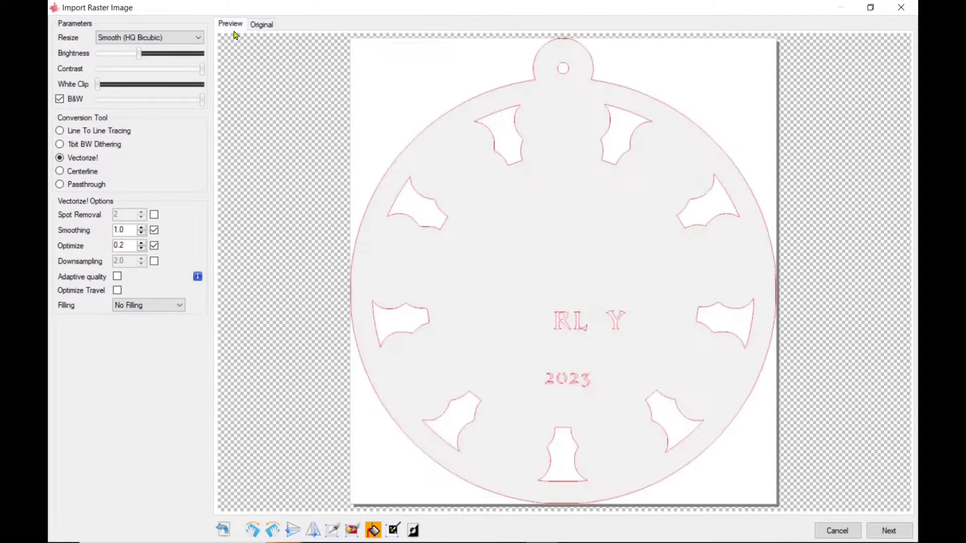
{"action": "left_click", "coordinate": [559, 320]}
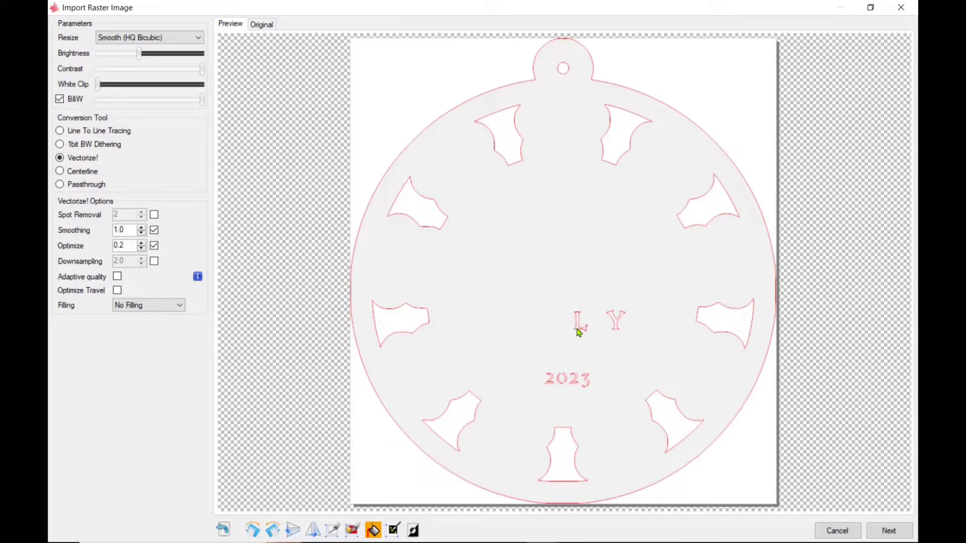
{"action": "left_click", "coordinate": [579, 325]}
{"action": "left_click", "coordinate": [615, 322]}
Flood fill all the digits of the year 2023 in the ornament's lower centre
{"action": "left_click", "coordinate": [587, 380]}
{"action": "left_click_drag", "start_coordinate": [578, 381], "coordinate": [560, 386]}
{"action": "left_click", "coordinate": [550, 381]}
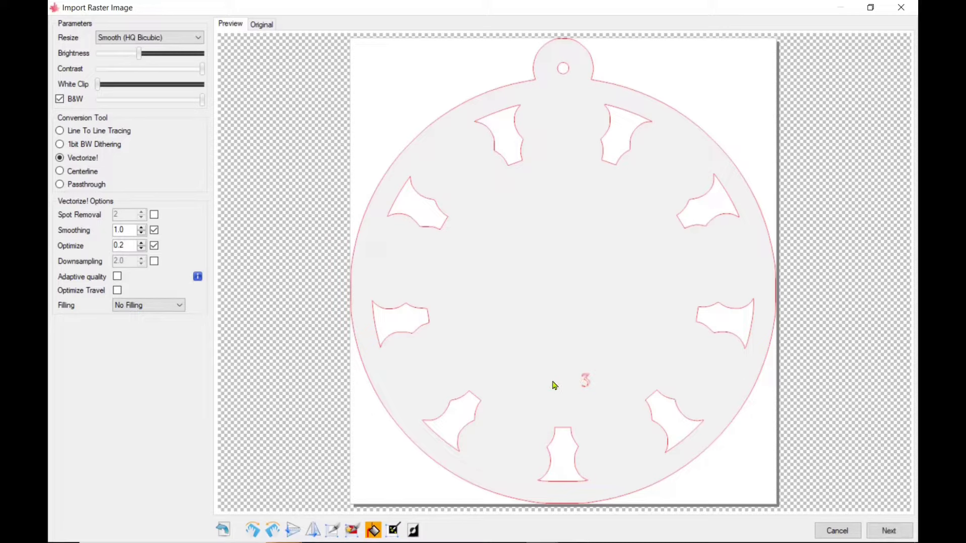
{"action": "left_click", "coordinate": [587, 381]}
{"action": "left_click_drag", "start_coordinate": [585, 389], "coordinate": [581, 381]}
{"action": "left_click", "coordinate": [585, 378]}
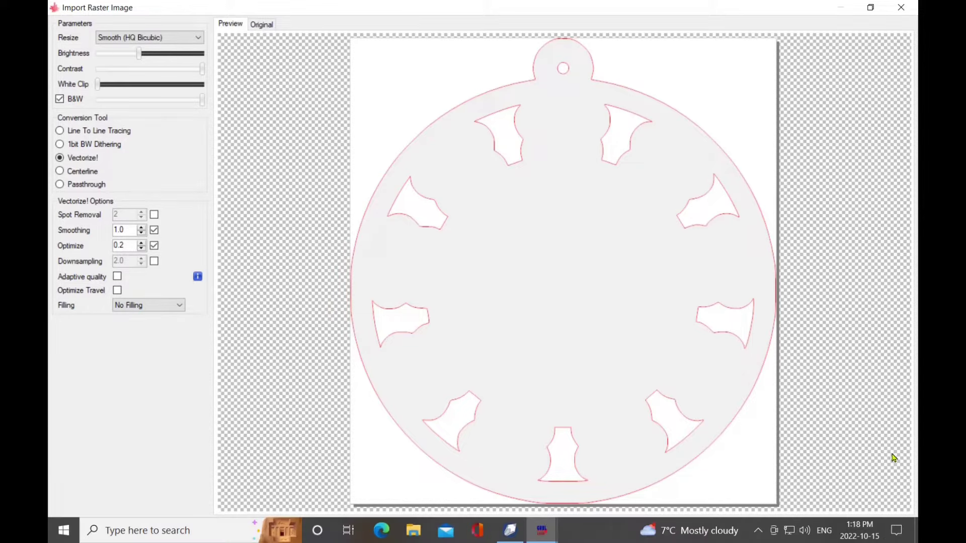
Set the cut to M3 - Constant Power with S-MIN 850, enable Autosize at 300 DPI and create it
{"action": "left_click", "coordinate": [883, 532]}
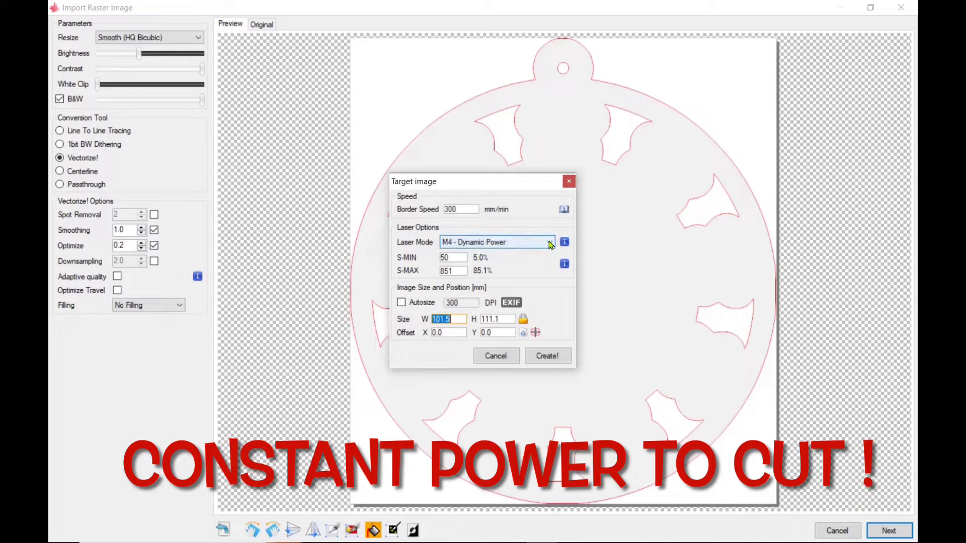
{"action": "left_click", "coordinate": [512, 243]}
{"action": "left_click", "coordinate": [496, 254]}
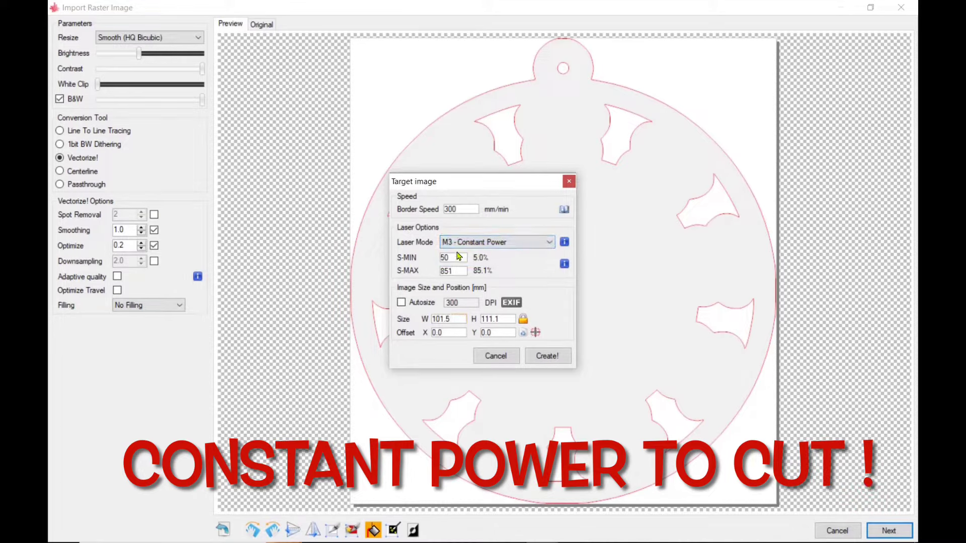
{"action": "double_click", "coordinate": [442, 258]}
{"action": "type", "text": "8"}
{"action": "left_click", "coordinate": [401, 303]}
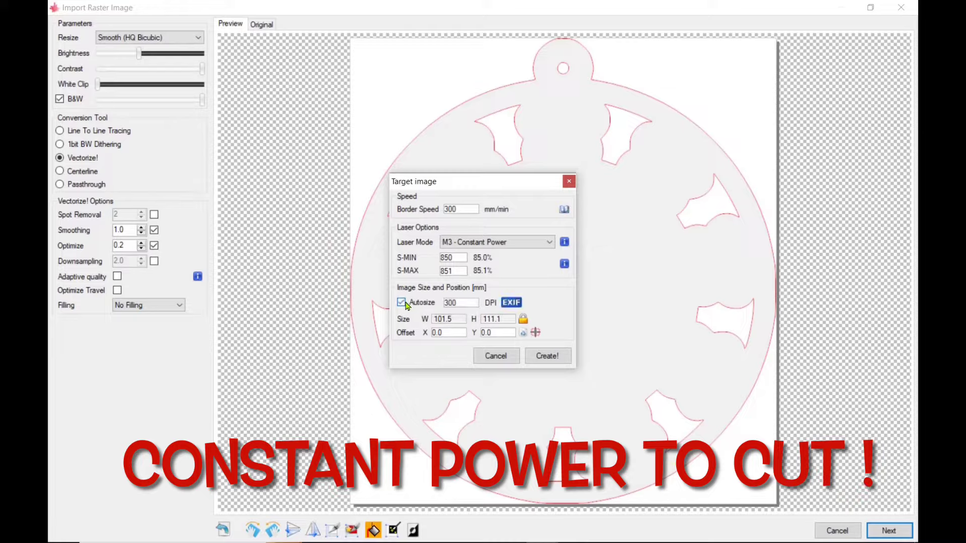
{"action": "left_click", "coordinate": [542, 357]}
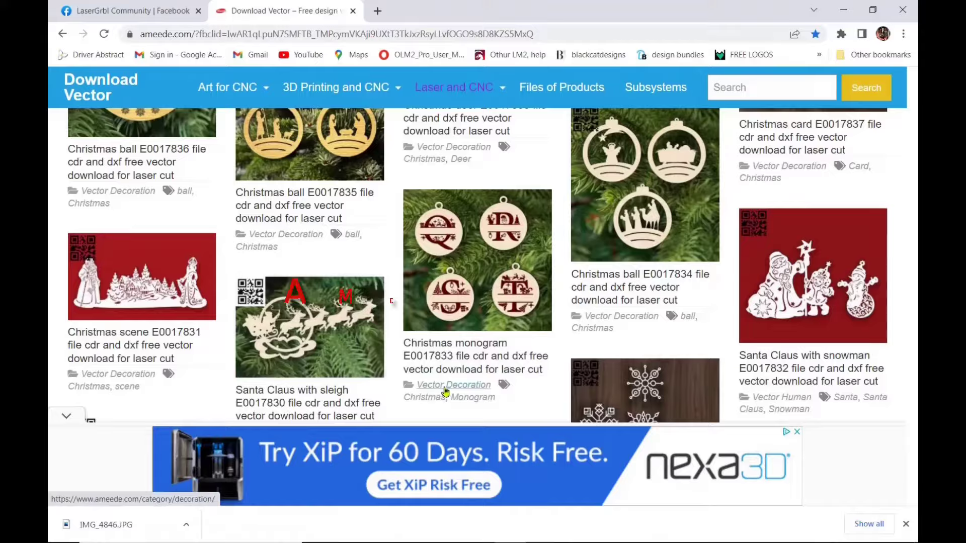
In the browser on ameede.com, find and open the Paw Ornament E0017866 page, closing the ad that covers it
{"action": "scroll", "coordinate": [444, 390], "scroll_direction": "up", "scroll_amount": 5}
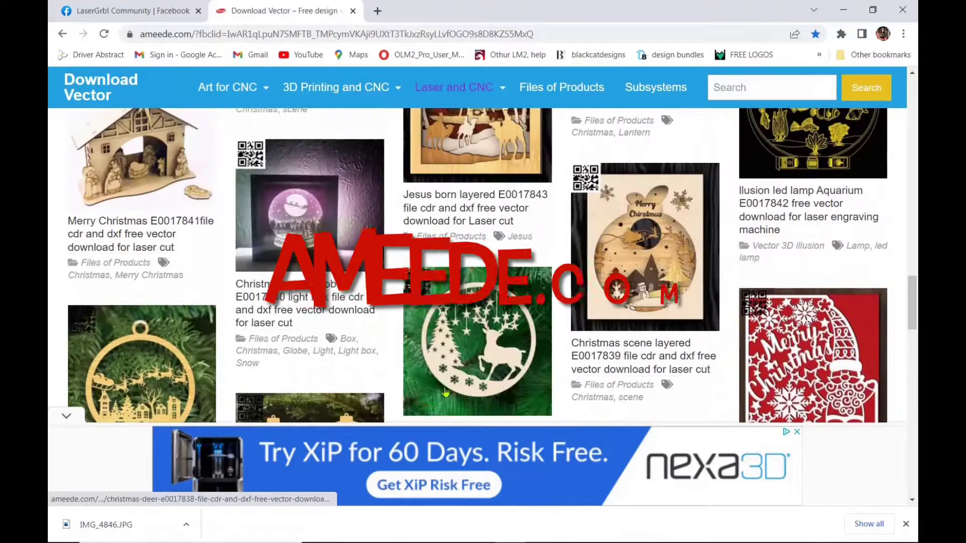
{"action": "scroll", "coordinate": [484, 363], "scroll_direction": "up", "scroll_amount": 8}
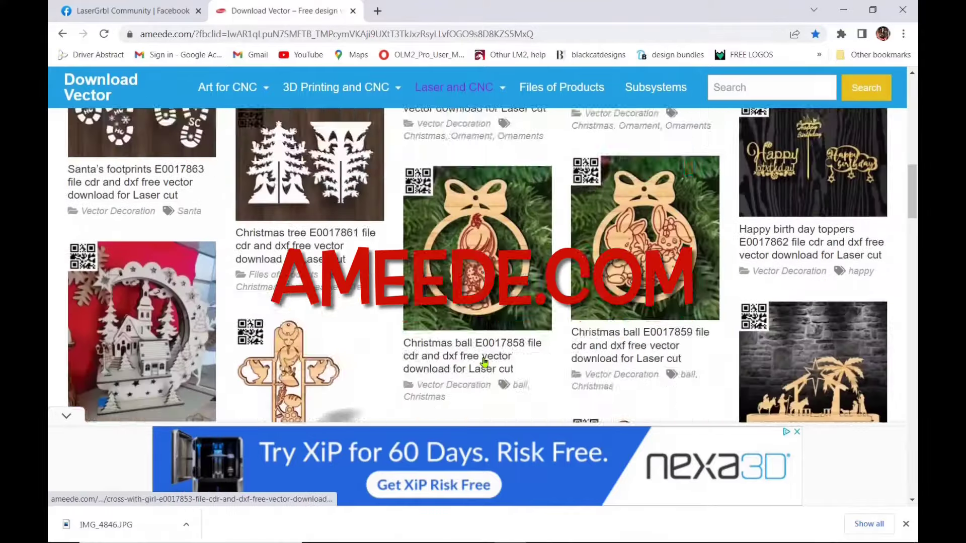
{"action": "scroll", "coordinate": [484, 361], "scroll_direction": "up", "scroll_amount": 5}
{"action": "left_click", "coordinate": [287, 339]}
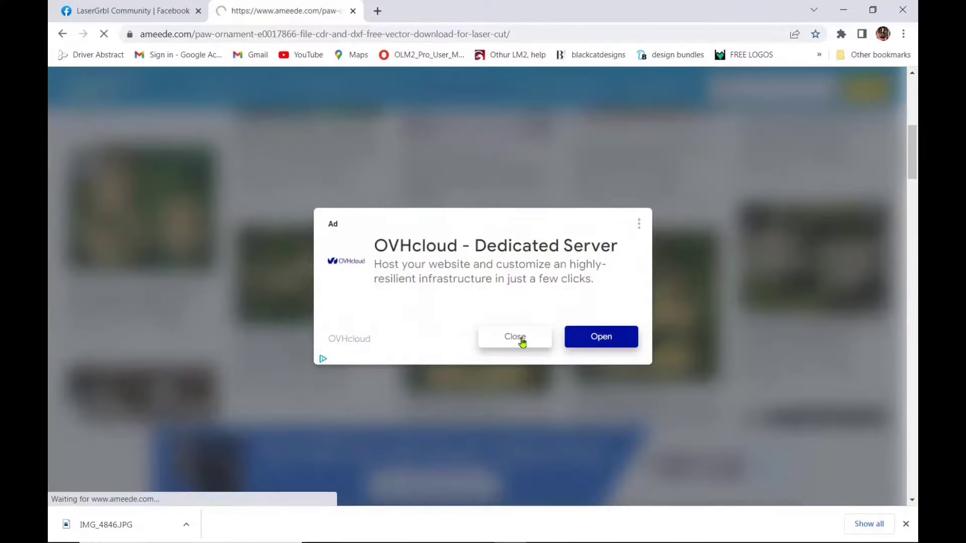
{"action": "left_click", "coordinate": [515, 337]}
Download the Paw Ornament E0017866 vector archive from its page
{"action": "scroll", "coordinate": [553, 337], "scroll_direction": "down", "scroll_amount": 15}
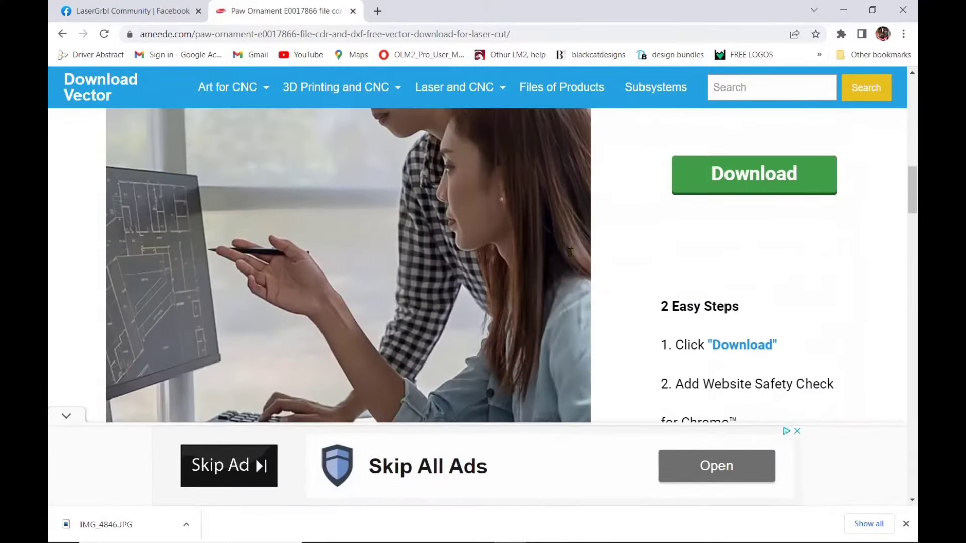
{"action": "scroll", "coordinate": [568, 254], "scroll_direction": "down", "scroll_amount": 5}
{"action": "left_click", "coordinate": [162, 241]}
{"action": "left_click", "coordinate": [305, 236]}
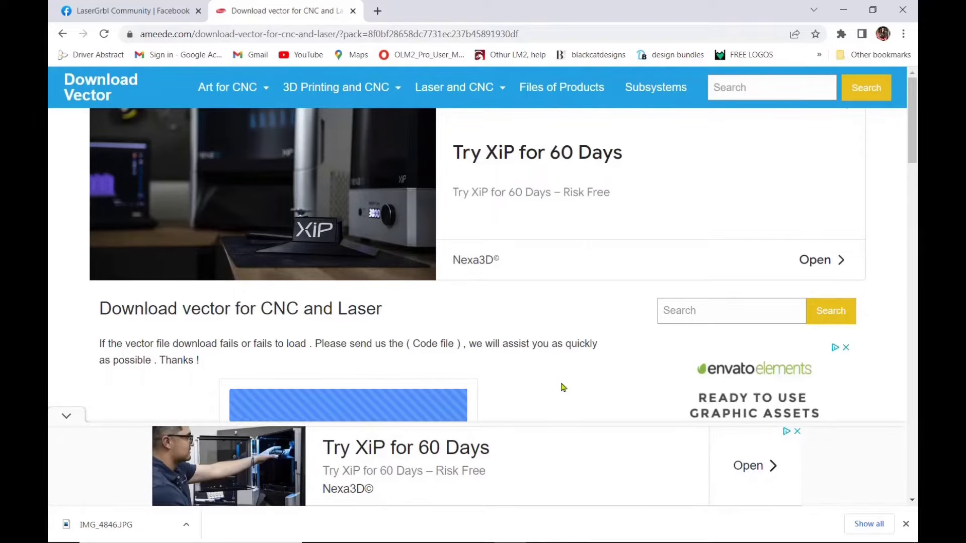
{"action": "left_click", "coordinate": [350, 401]}
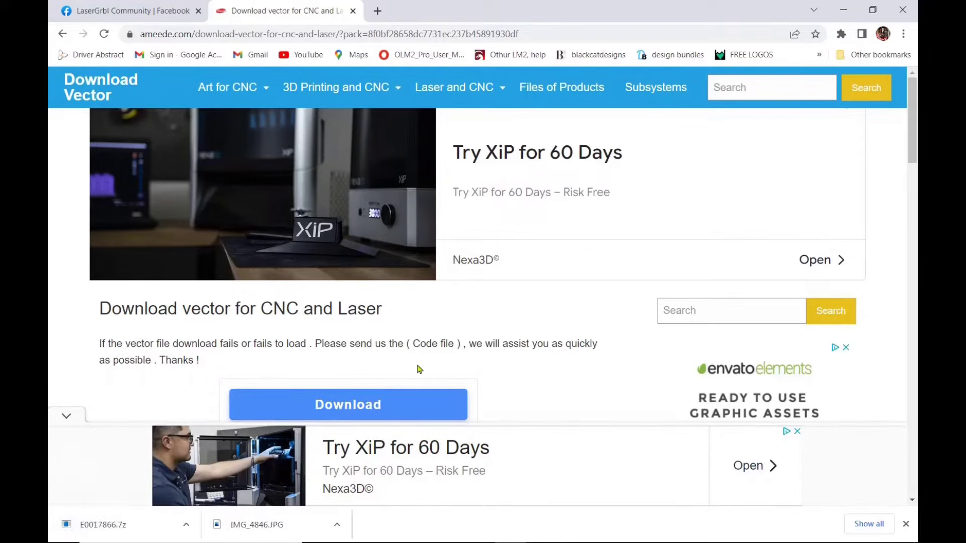
Switch to 7-Zip File Manager, find the E0017866.7z archive in Downloads and open its Paw Ornament CDR file in CorelDRAW
{"action": "left_click", "coordinate": [843, 10]}
{"action": "left_click", "coordinate": [63, 530]}
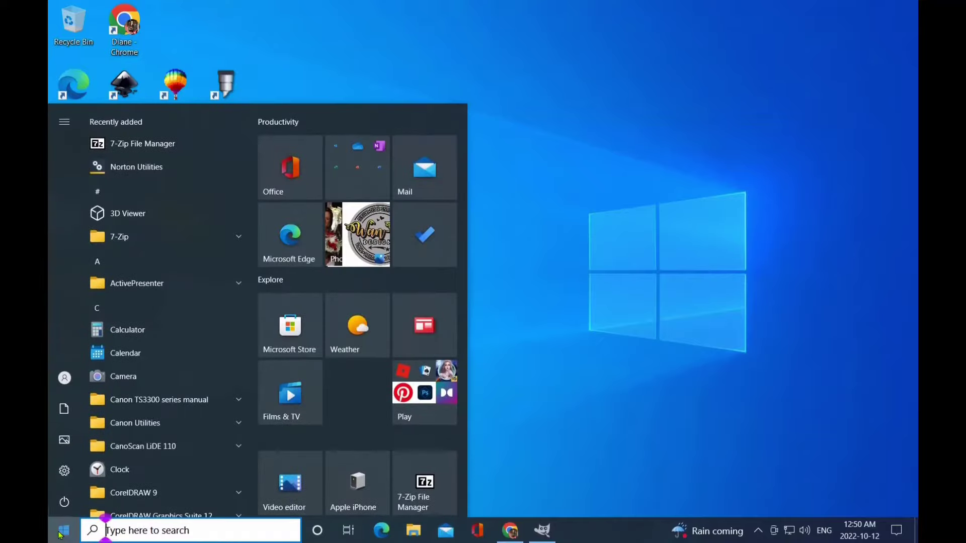
{"action": "left_click", "coordinate": [431, 479]}
{"action": "scroll", "coordinate": [638, 345], "scroll_direction": "down", "scroll_amount": 5}
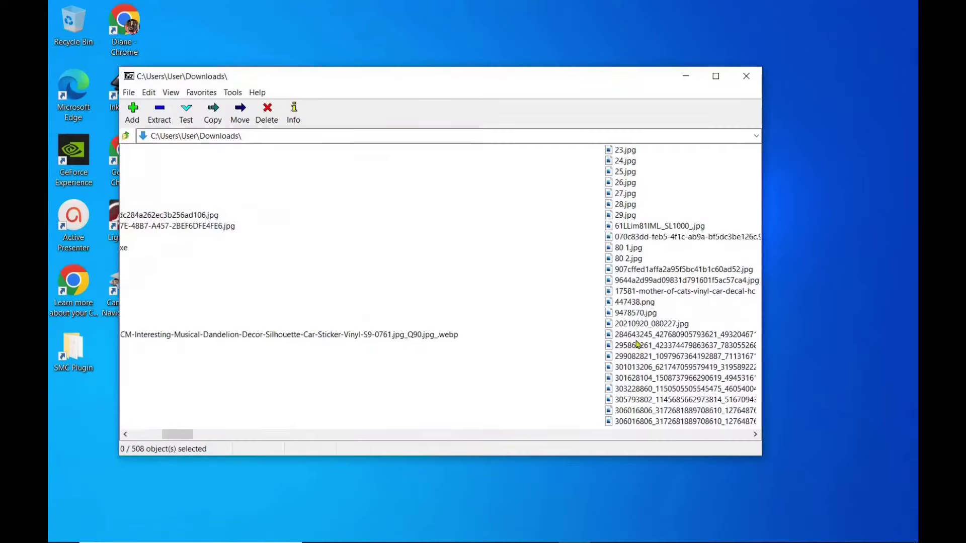
{"action": "scroll", "coordinate": [539, 350], "scroll_direction": "up", "scroll_amount": 2}
{"action": "scroll", "coordinate": [539, 351], "scroll_direction": "down", "scroll_amount": 1}
{"action": "scroll", "coordinate": [540, 351], "scroll_direction": "up", "scroll_amount": 1}
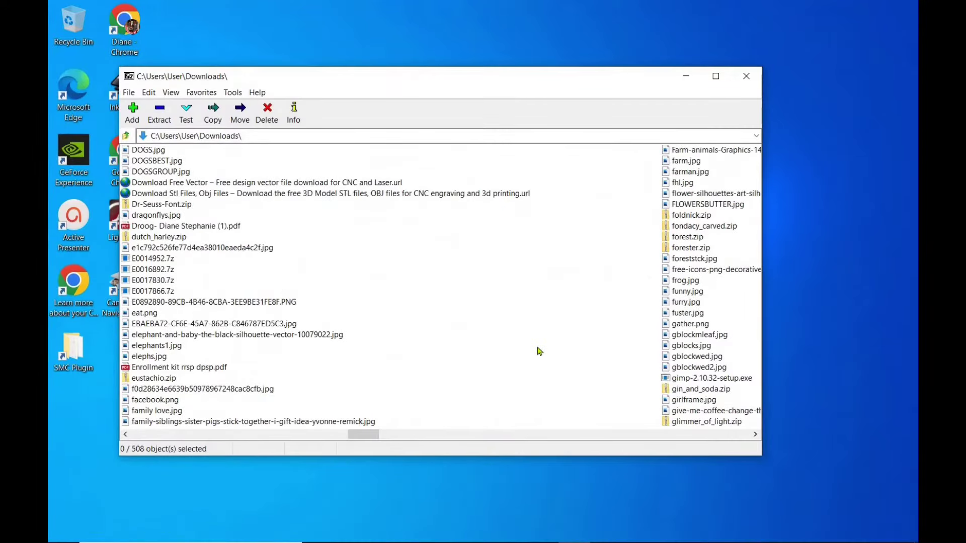
{"action": "double_click", "coordinate": [166, 292]}
{"action": "double_click", "coordinate": [380, 172]}
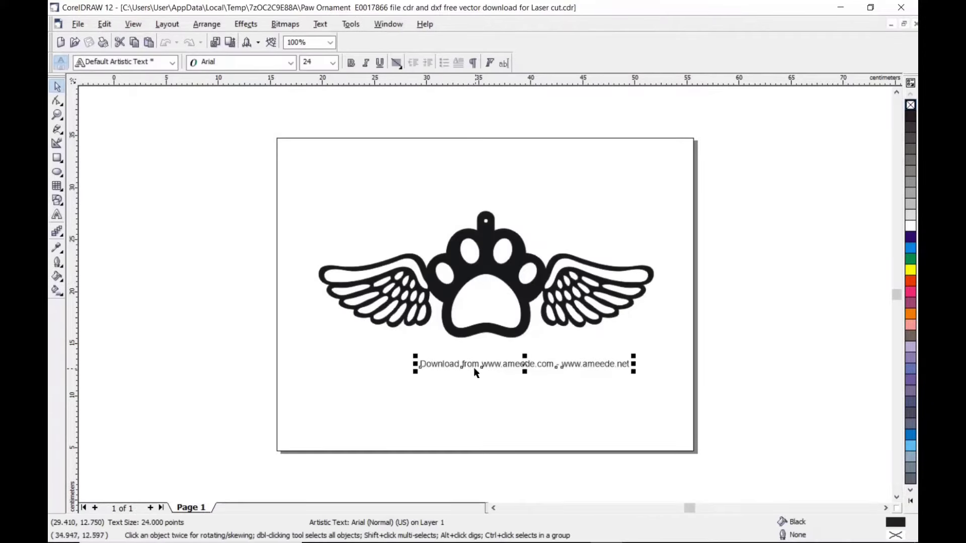
Delete the website credit line below the paw, and use Wireframe view to find and delete the small one hidden inside it
{"action": "key", "text": "Delete"}
{"action": "left_click", "coordinate": [134, 25]}
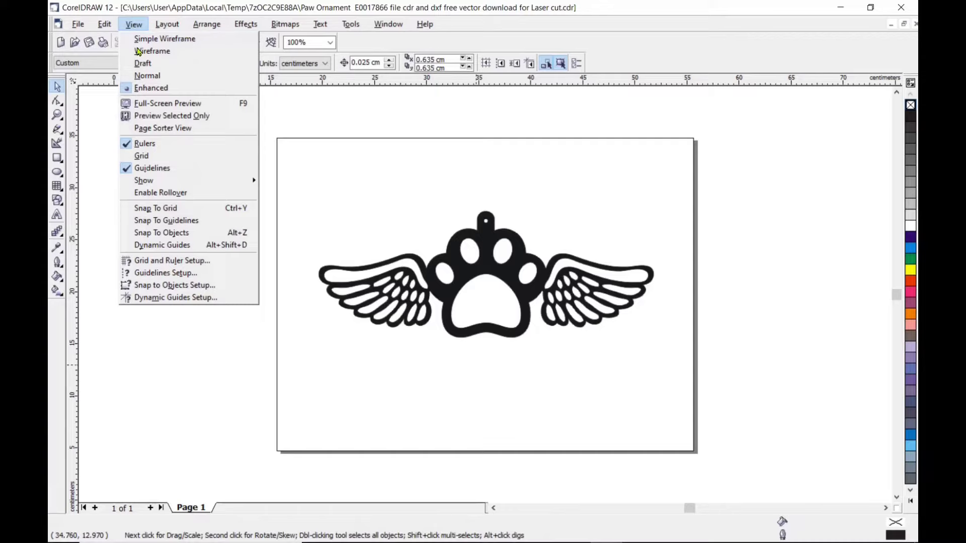
{"action": "left_click", "coordinate": [140, 51]}
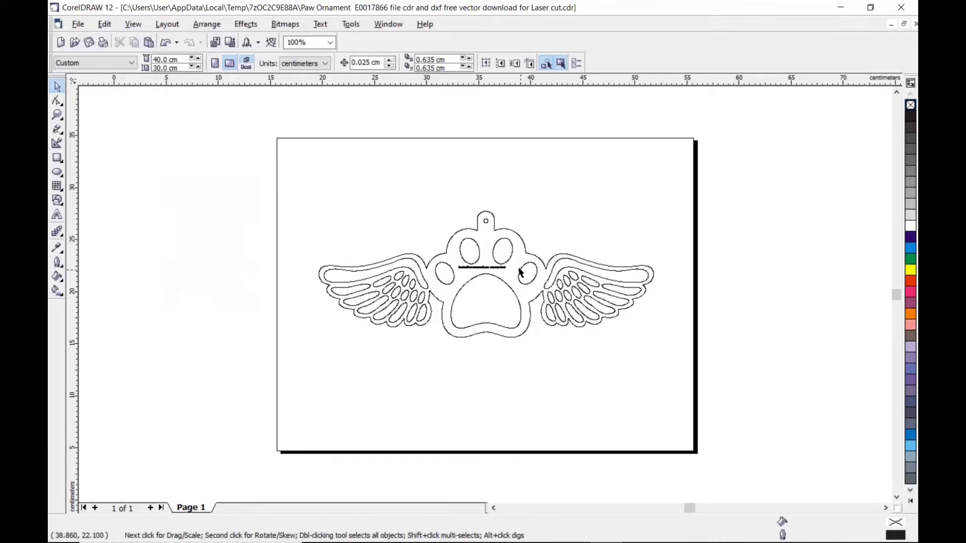
{"action": "left_click", "coordinate": [58, 115]}
{"action": "left_click_drag", "start_coordinate": [442, 250], "coordinate": [521, 292]}
{"action": "key", "text": "space"}
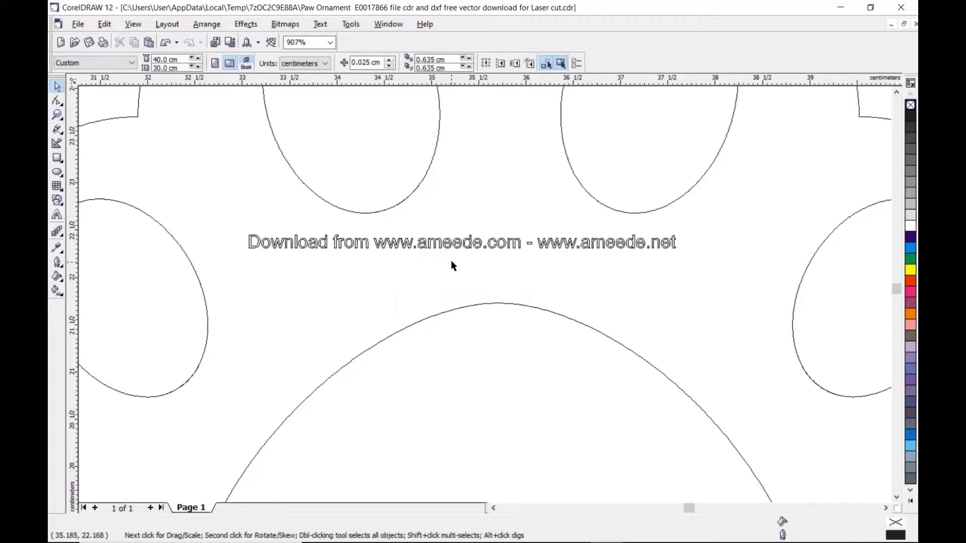
{"action": "left_click", "coordinate": [445, 248]}
{"action": "key", "text": "Delete"}
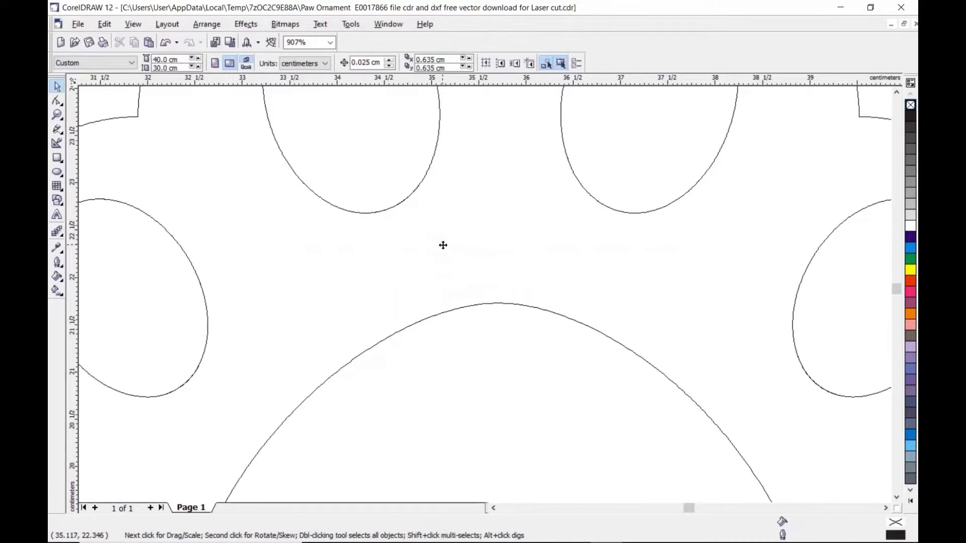
Show the full winged paw at 100% and return the display to Enhanced view
{"action": "left_click", "coordinate": [58, 115]}
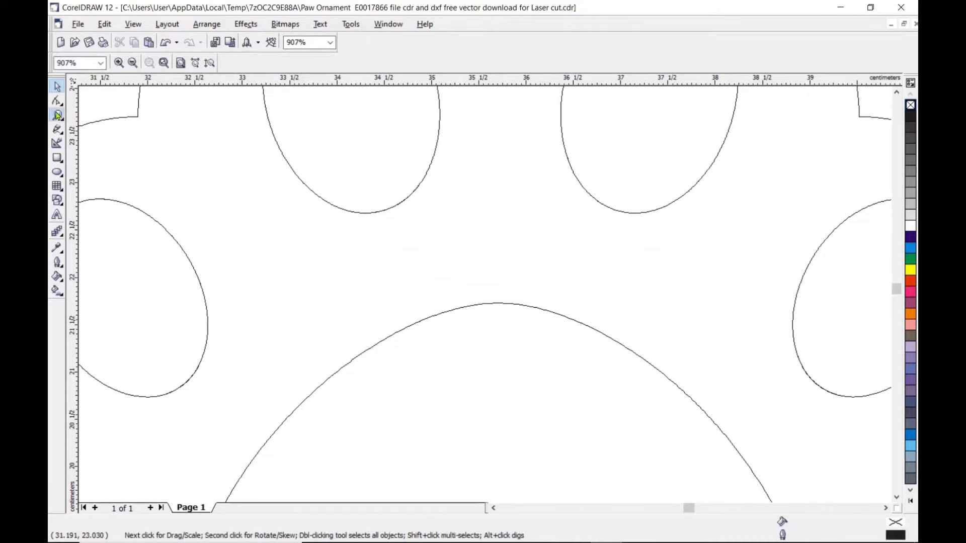
{"action": "left_click", "coordinate": [132, 63]}
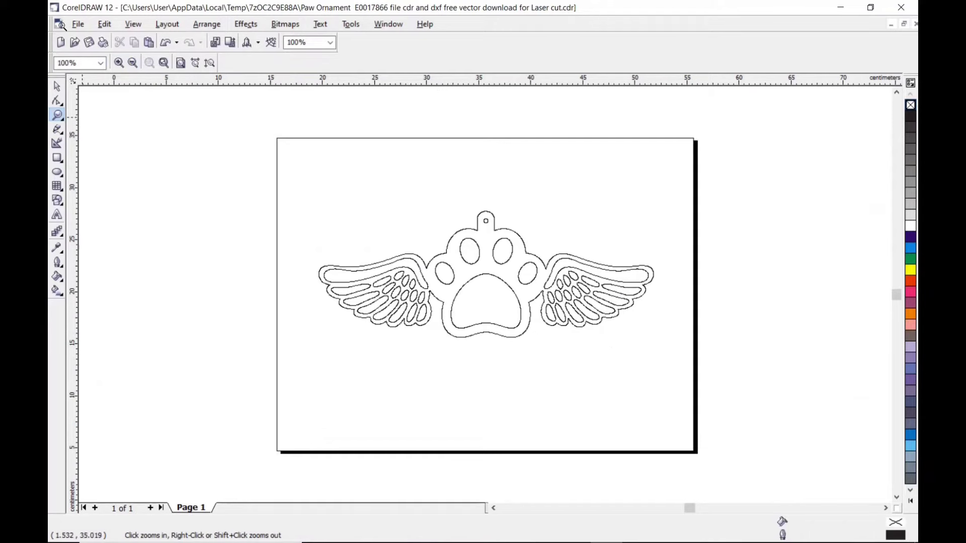
{"action": "left_click", "coordinate": [133, 25]}
{"action": "left_click", "coordinate": [151, 88]}
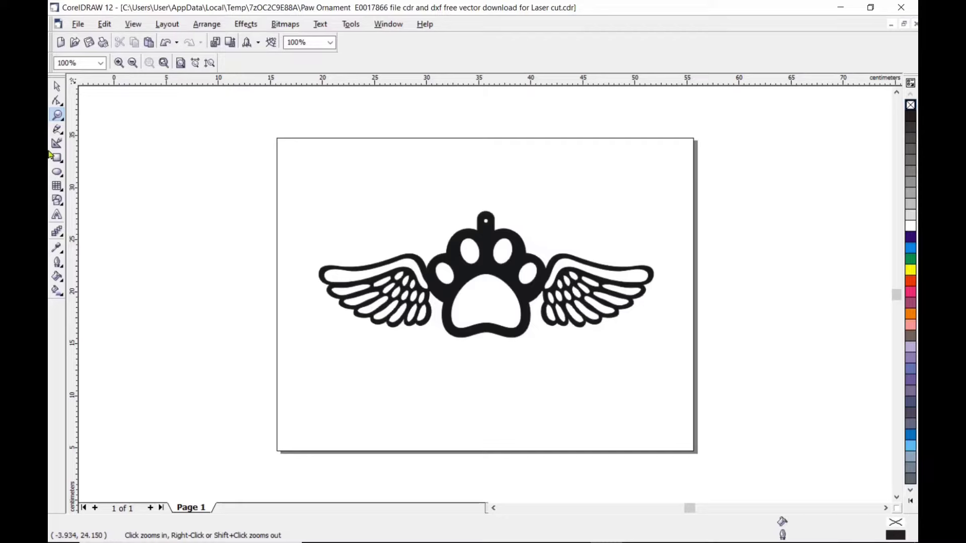
Open the Paw Ornament PDF from the archive and capture its page in full screen to the clipboard
{"action": "left_click", "coordinate": [840, 7]}
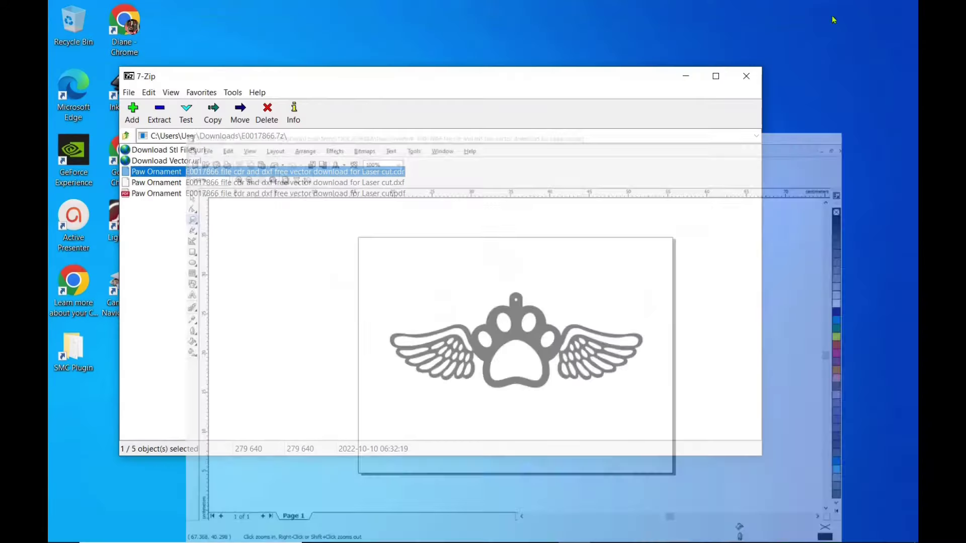
{"action": "left_click", "coordinate": [326, 193]}
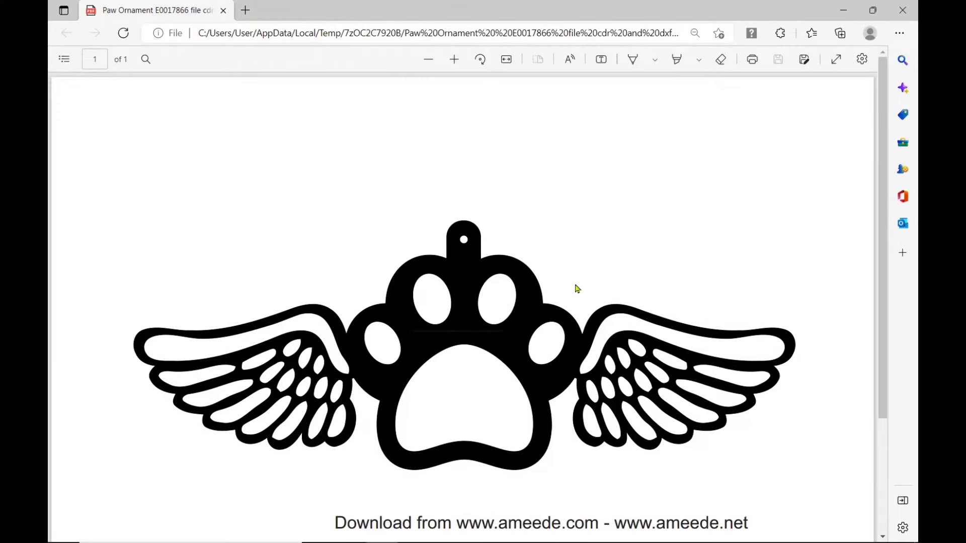
{"action": "left_click", "coordinate": [837, 60]}
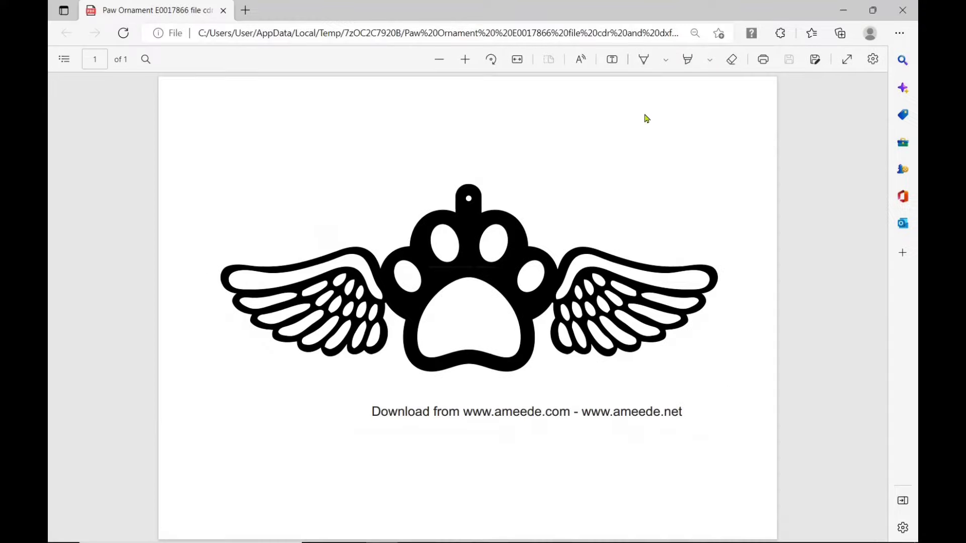
{"action": "left_click", "coordinate": [840, 9]}
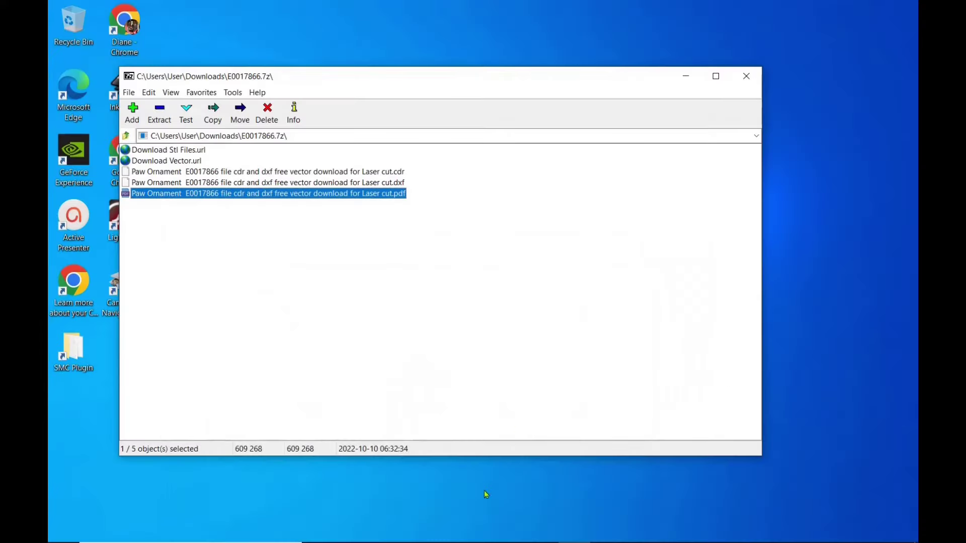
Switch to GIMP, paste the captured winged paw as a new image and flatten it
{"action": "left_click", "coordinate": [542, 531]}
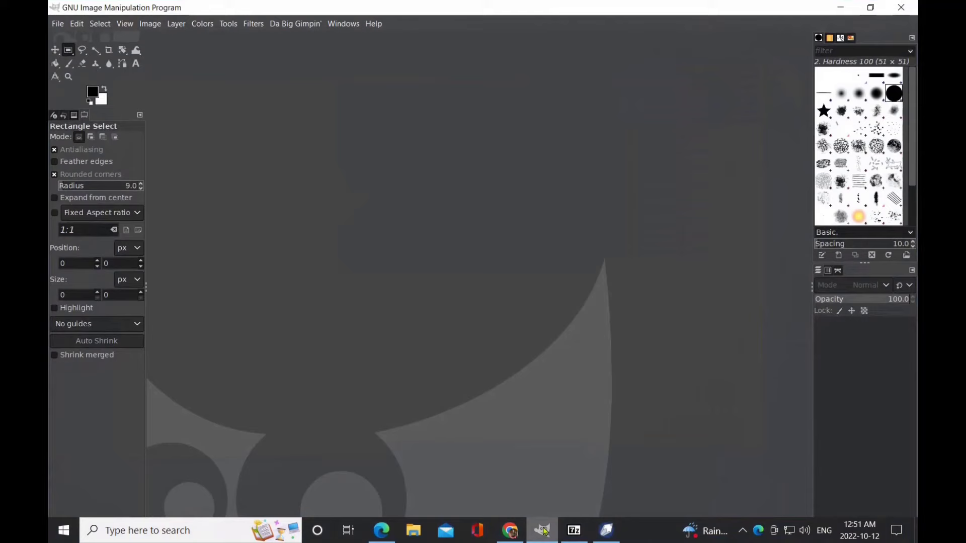
{"action": "left_click", "coordinate": [76, 23]}
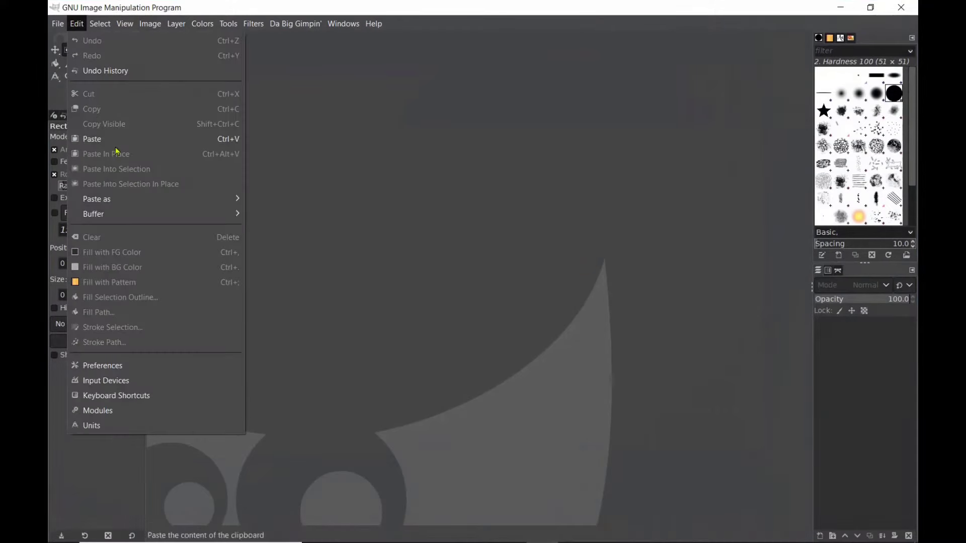
{"action": "left_click", "coordinate": [101, 139]}
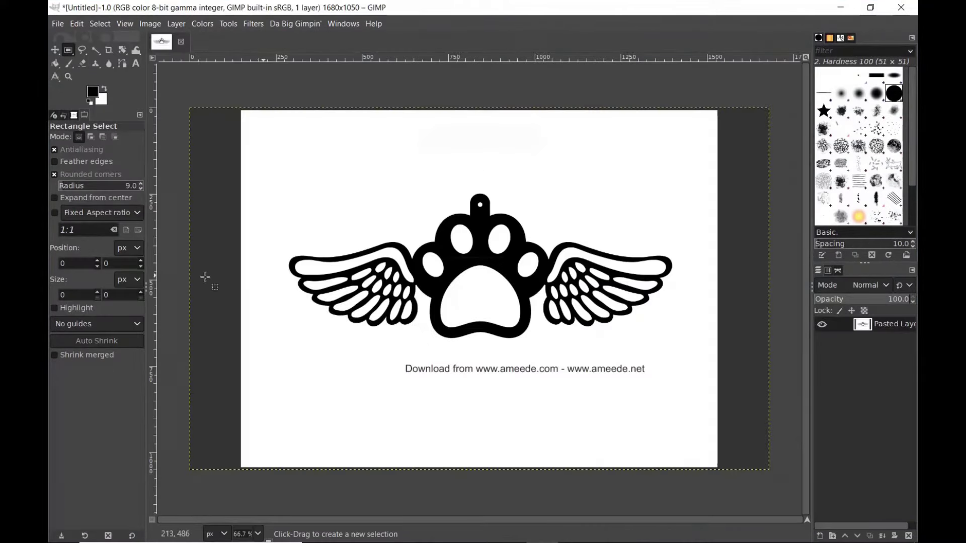
{"action": "left_click", "coordinate": [150, 23]}
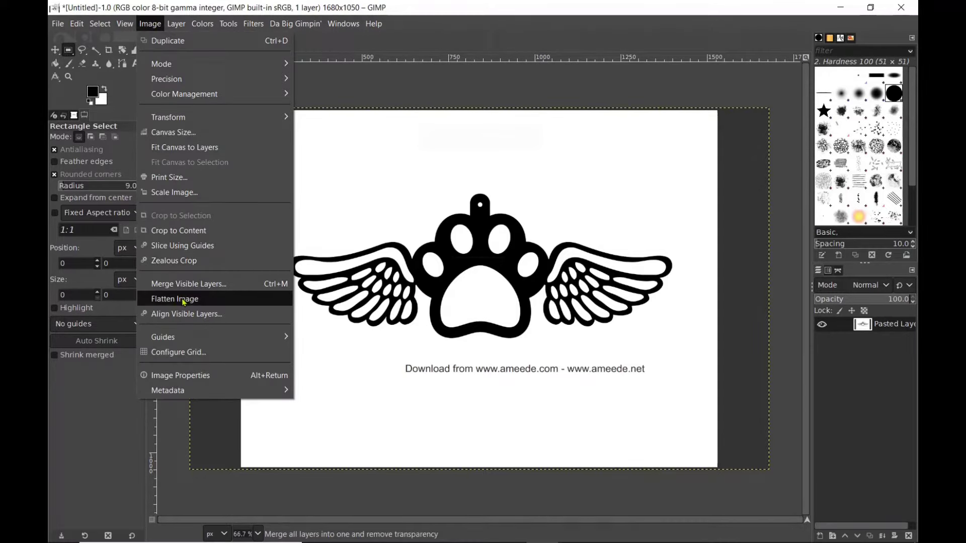
{"action": "left_click", "coordinate": [175, 299]}
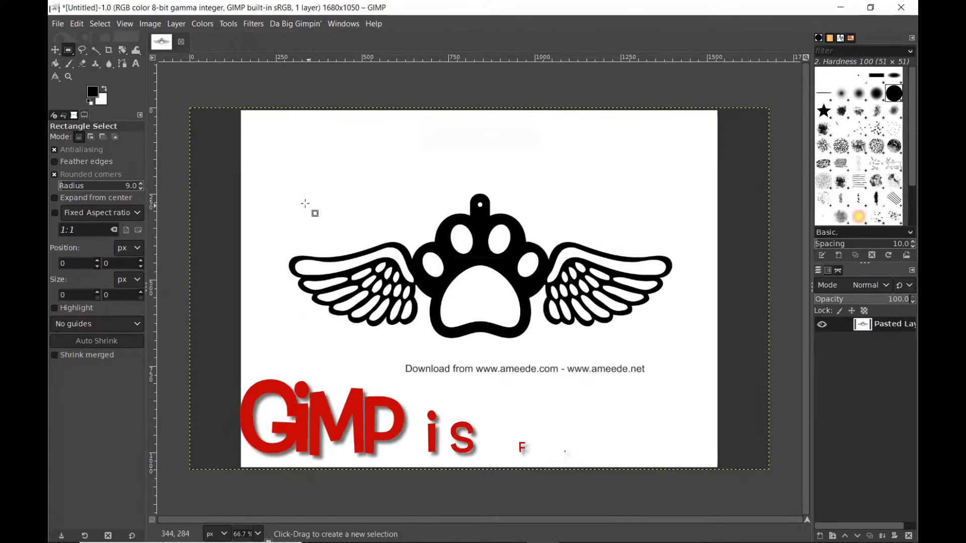
Select a rectangle of about 1134 × 474 px around the winged paw, excluding the credit text, and crop the image to it
{"action": "left_click_drag", "start_coordinate": [289, 185], "coordinate": [676, 347]}
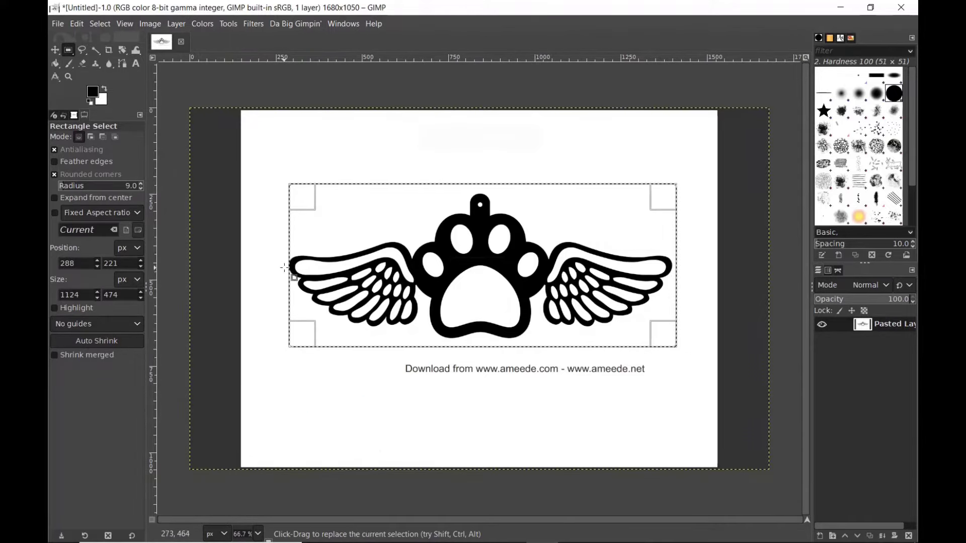
{"action": "left_click_drag", "start_coordinate": [285, 268], "coordinate": [287, 268]}
{"action": "left_click", "coordinate": [150, 25]}
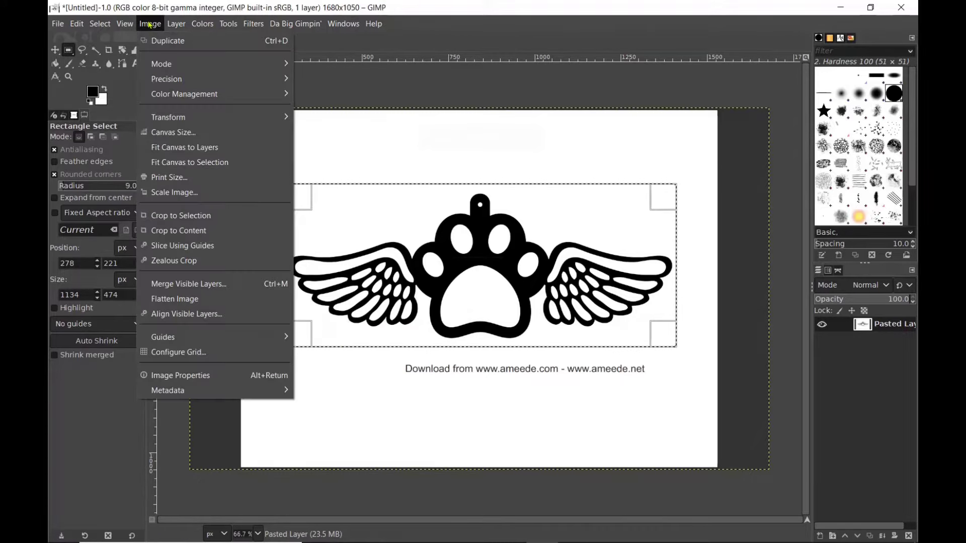
{"action": "left_click", "coordinate": [187, 219]}
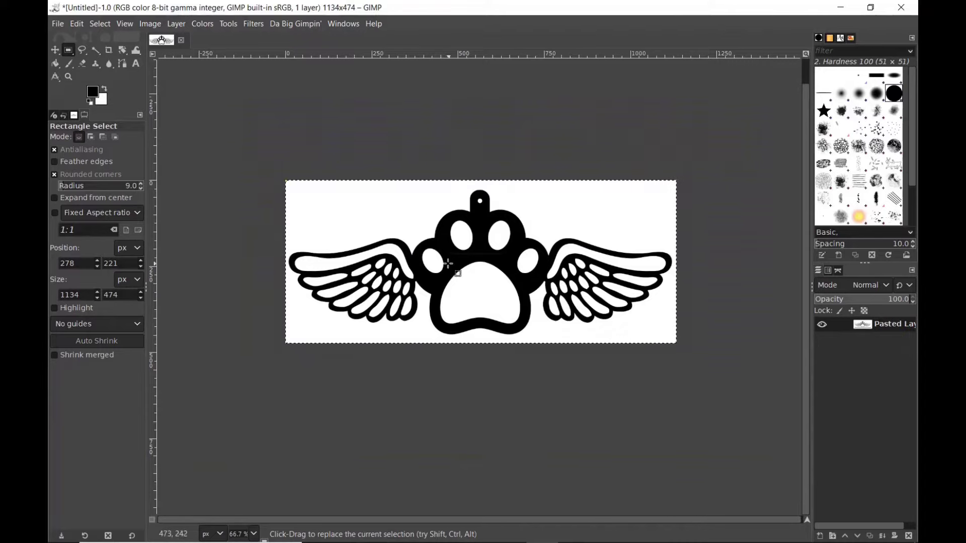
Scale the image to a width of 5 inches, keeping its proportions and the 300 pixels/in resolution
{"action": "left_click", "coordinate": [149, 25]}
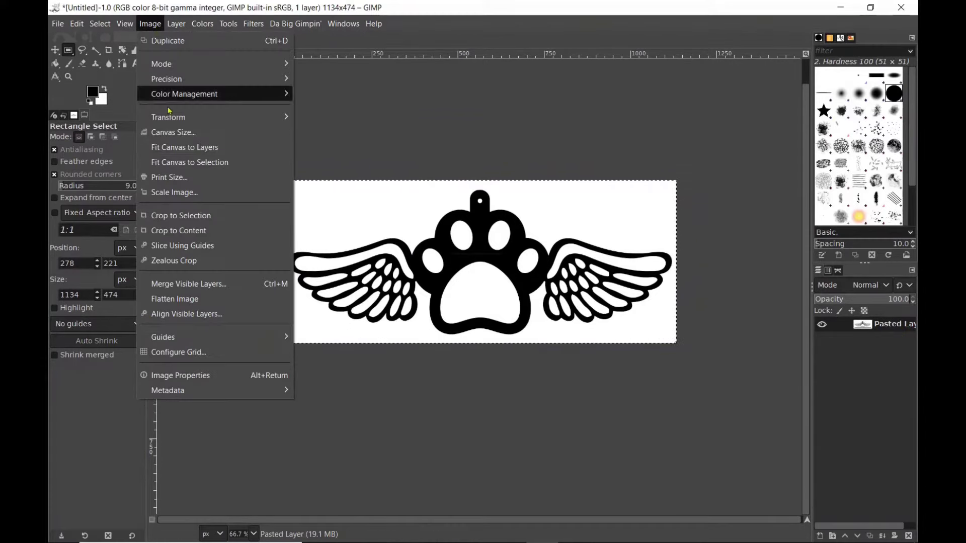
{"action": "left_click", "coordinate": [190, 194]}
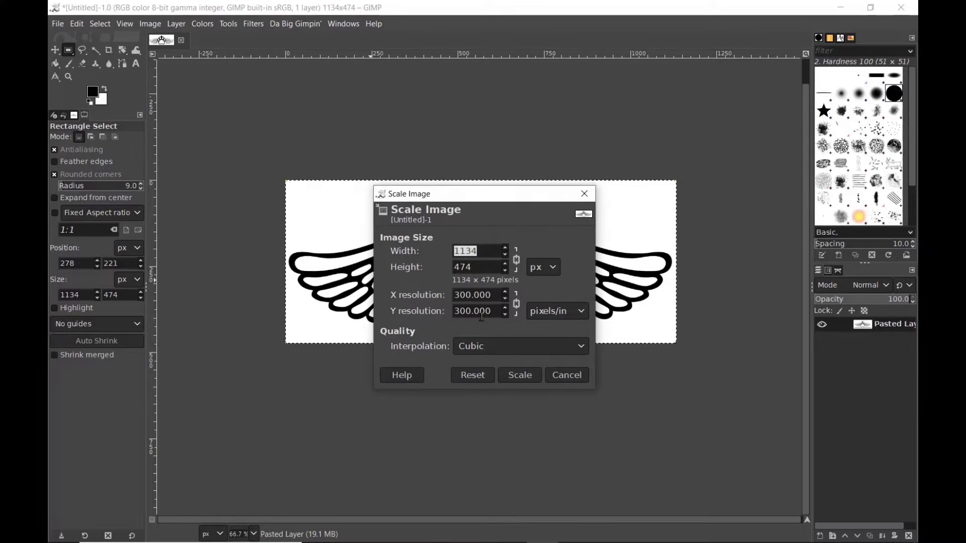
{"action": "left_click", "coordinate": [553, 268]}
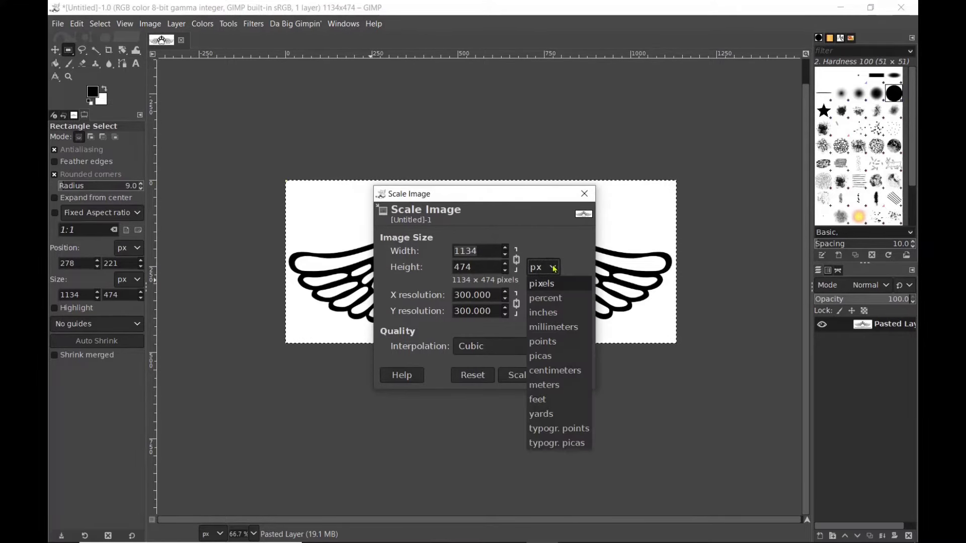
{"action": "left_click", "coordinate": [548, 313]}
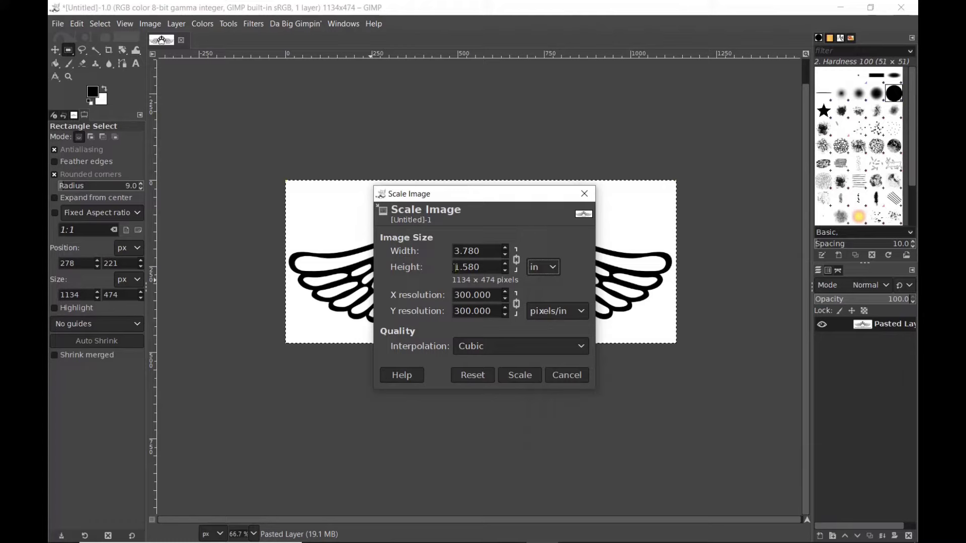
{"action": "left_click_drag", "start_coordinate": [455, 268], "coordinate": [491, 266]}
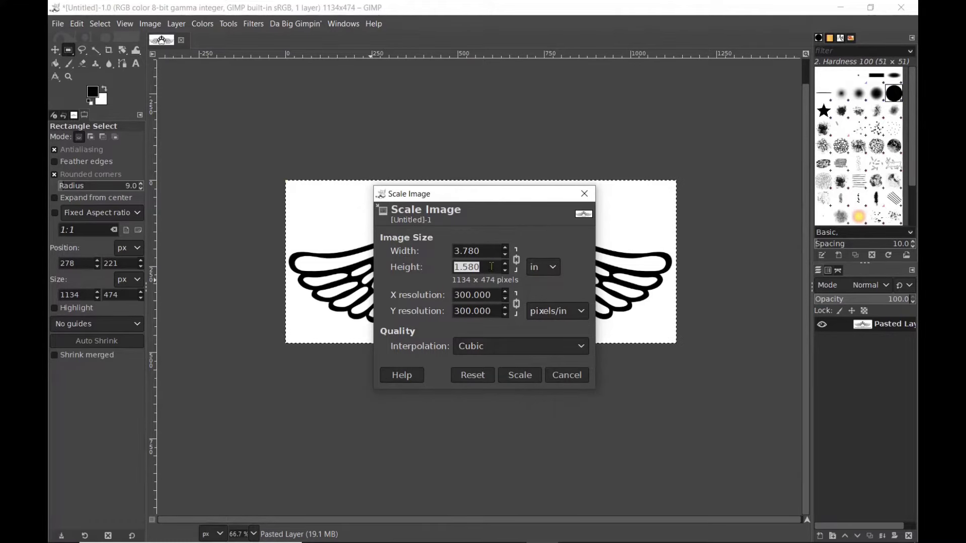
{"action": "left_click_drag", "start_coordinate": [455, 252], "coordinate": [516, 259]}
{"action": "type", "text": "5"}
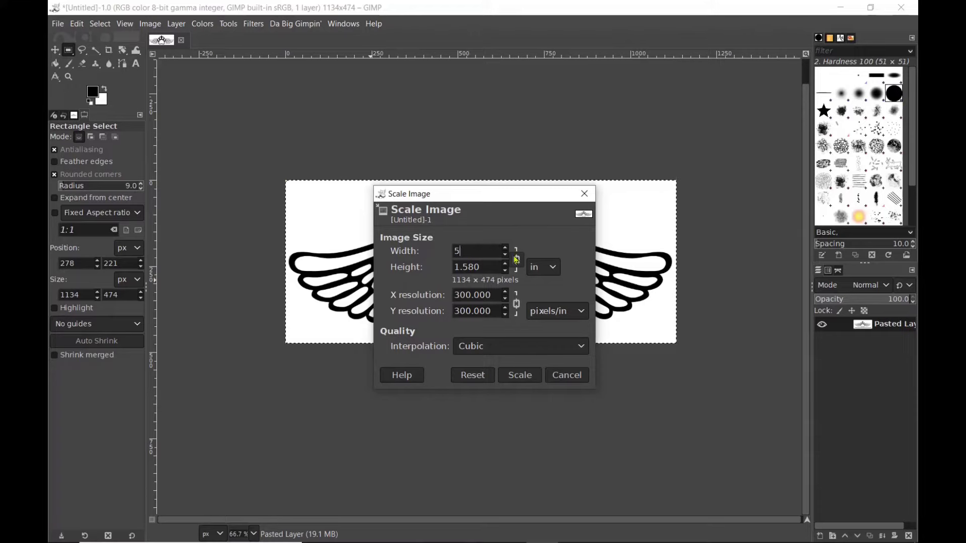
{"action": "key", "text": "Tab"}
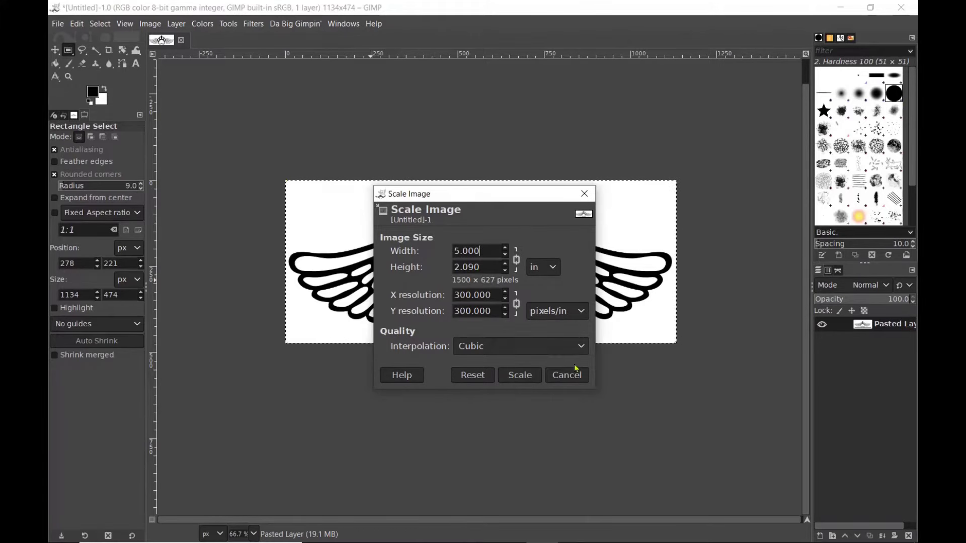
{"action": "left_click", "coordinate": [519, 377]}
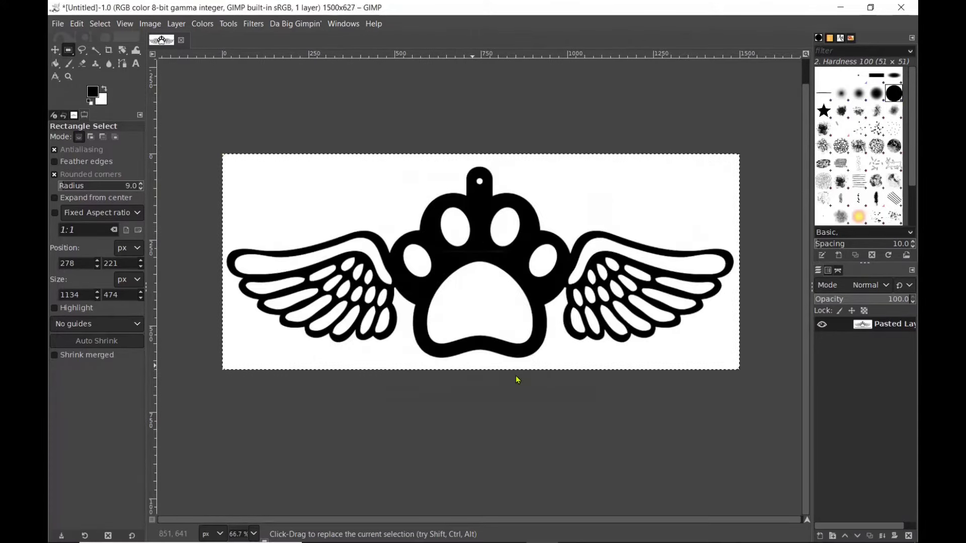
Export the winged paw image to the Documents folder under the file name pawwings.png
{"action": "left_click", "coordinate": [57, 23]}
{"action": "left_click", "coordinate": [79, 209]}
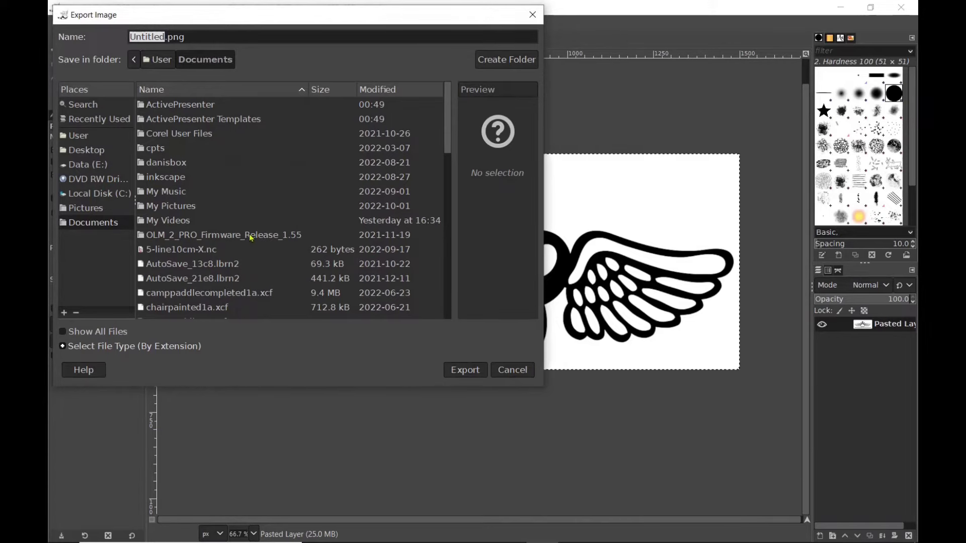
{"action": "type", "text": "a"}
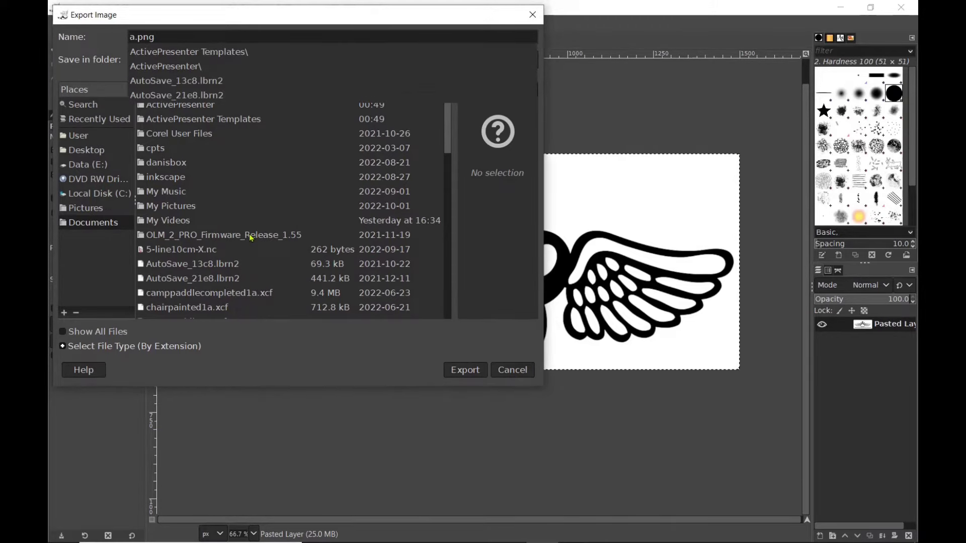
{"action": "key", "text": "BackSpace"}
{"action": "type", "text": "pawwings"}
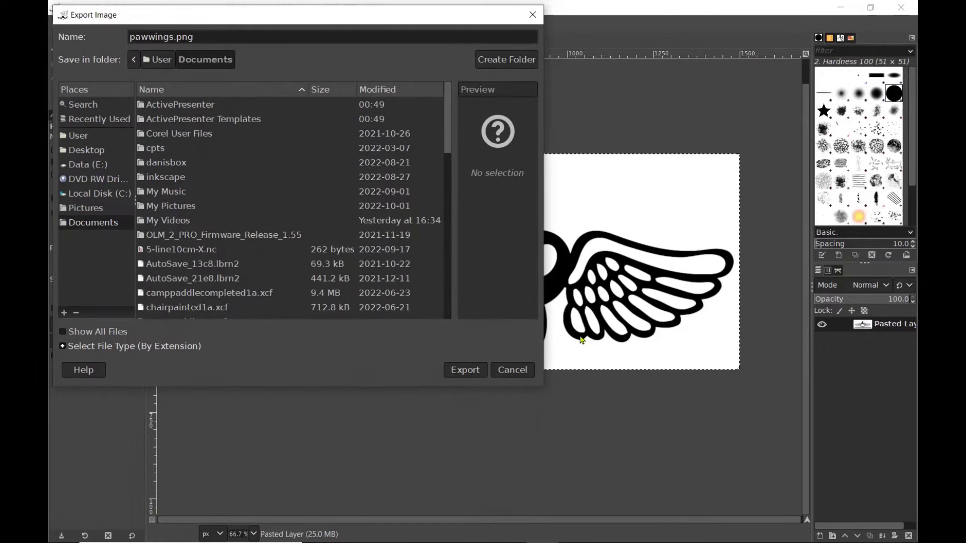
{"action": "left_click", "coordinate": [467, 371]}
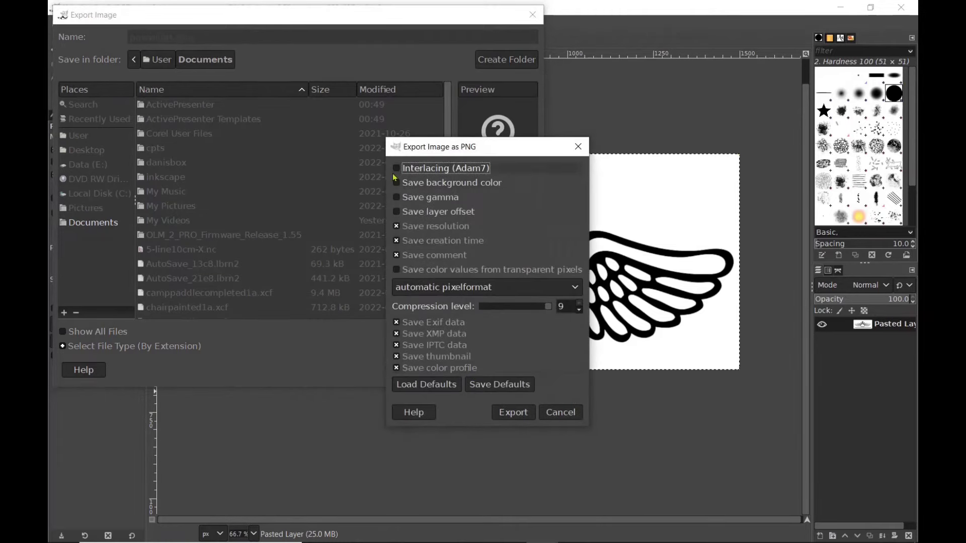
Enable interlacing, background color and gamma saving, set the pixel format to 16bpc GRAY and complete the PNG export
{"action": "left_click", "coordinate": [398, 183]}
{"action": "left_click", "coordinate": [398, 197]}
{"action": "left_click", "coordinate": [397, 168]}
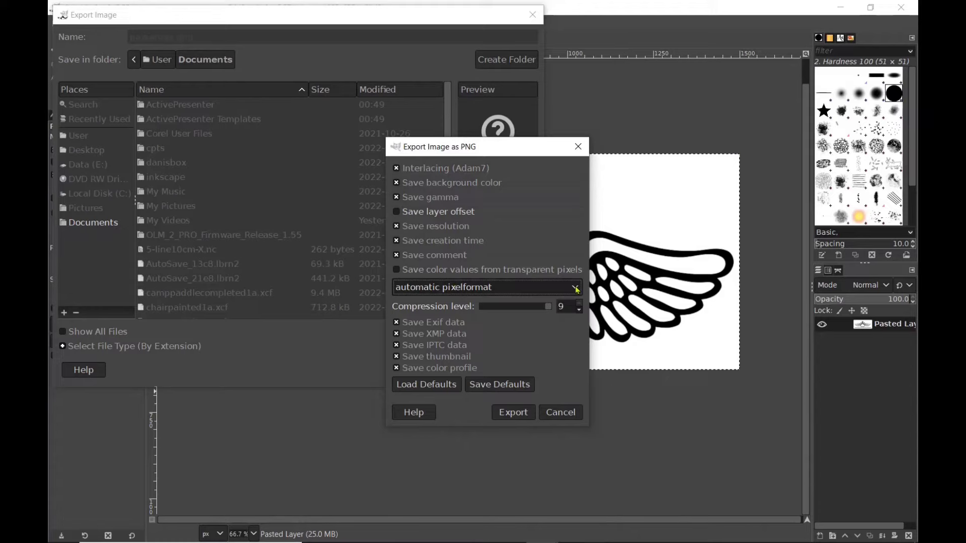
{"action": "left_click", "coordinate": [523, 290]}
{"action": "left_click", "coordinate": [433, 392]}
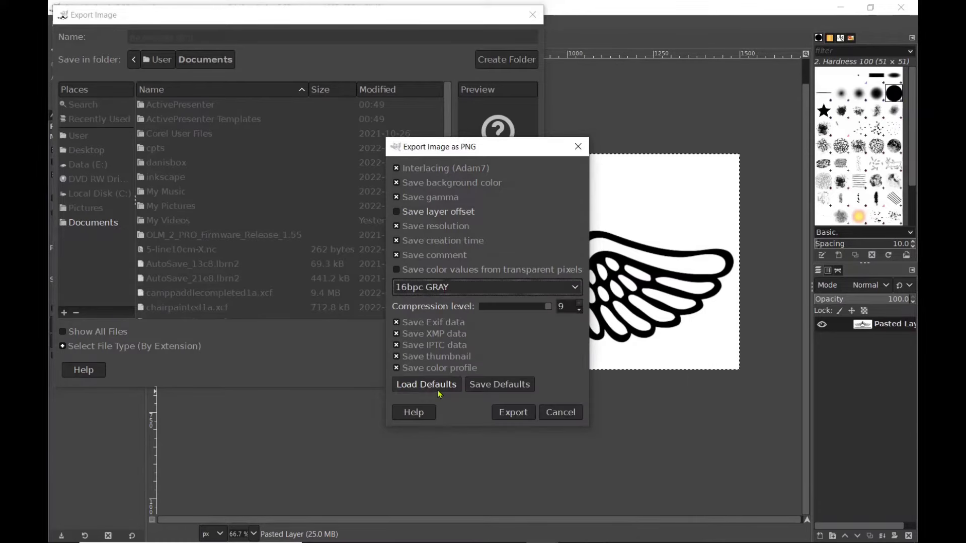
{"action": "left_click", "coordinate": [513, 412]}
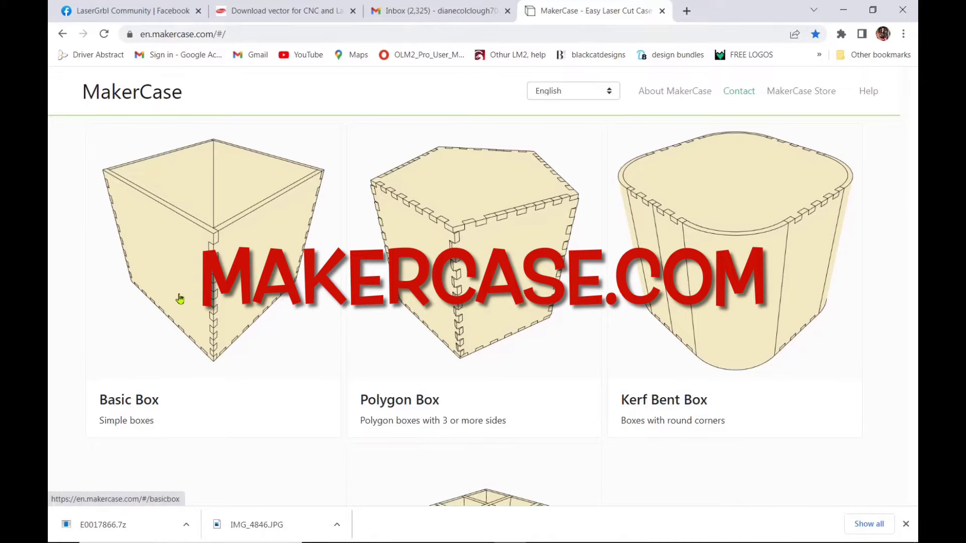
Switch to MakerCase in the browser, choose the Basic Box generator and set the box height to 8 in
{"action": "scroll", "coordinate": [601, 312], "scroll_direction": "down", "scroll_amount": 3}
{"action": "scroll", "coordinate": [530, 304], "scroll_direction": "down", "scroll_amount": 1}
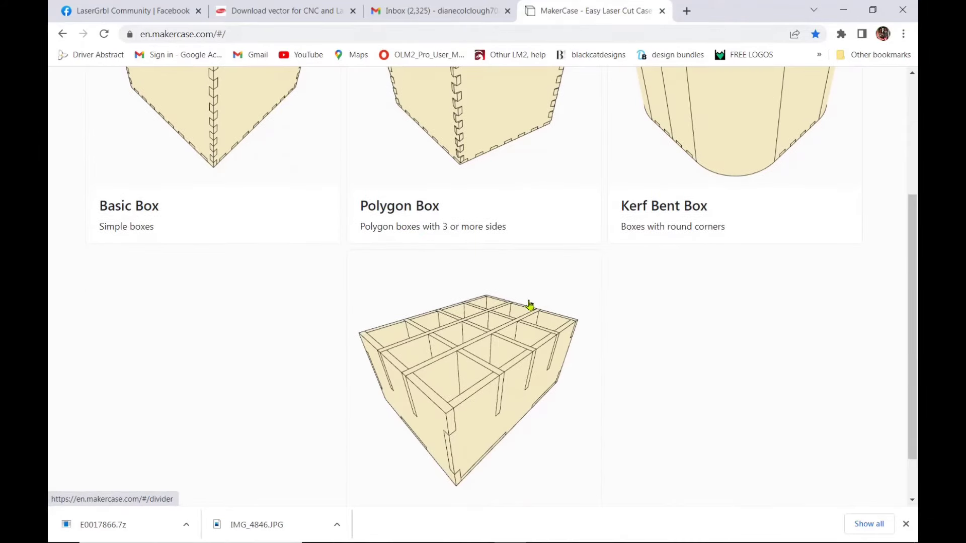
{"action": "left_click", "coordinate": [231, 129]}
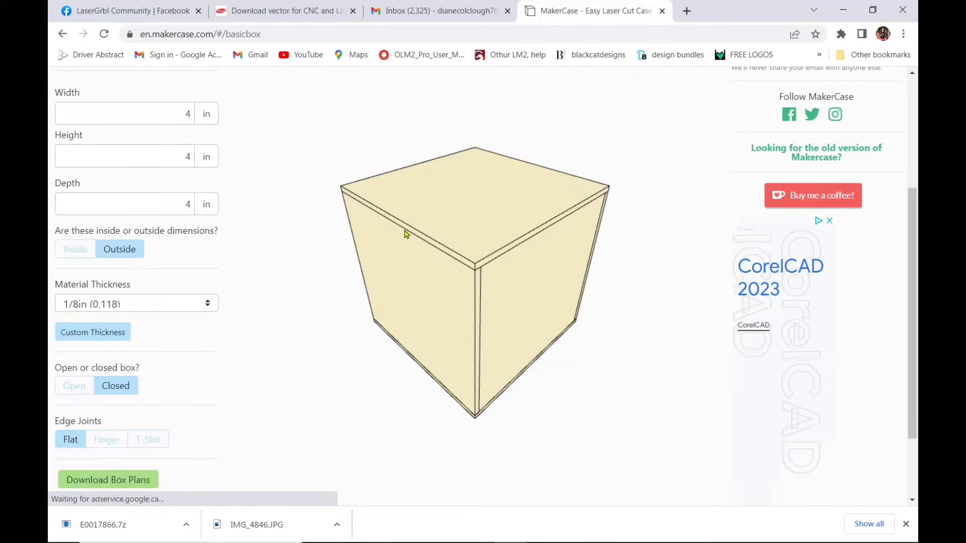
{"action": "double_click", "coordinate": [185, 156]}
{"action": "type", "text": "8"}
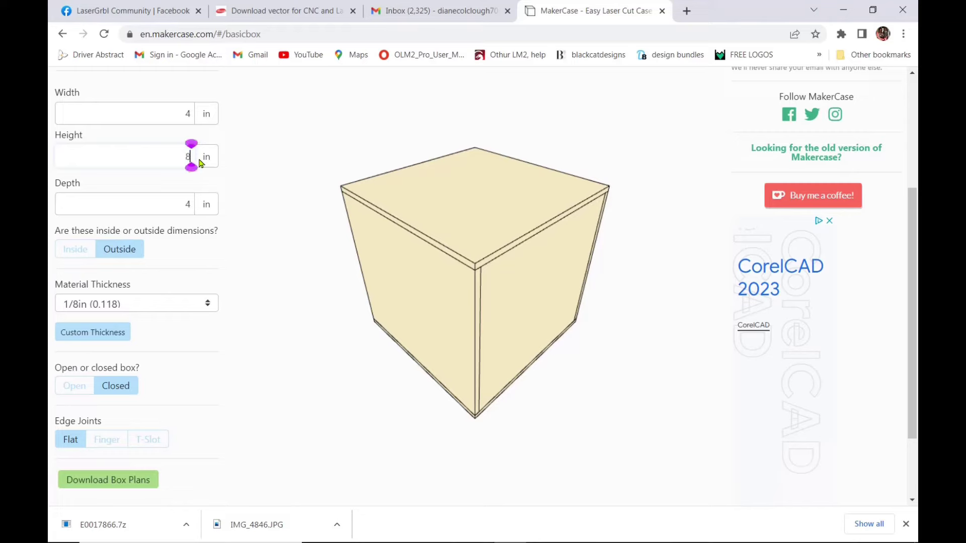
{"action": "left_click", "coordinate": [207, 191]}
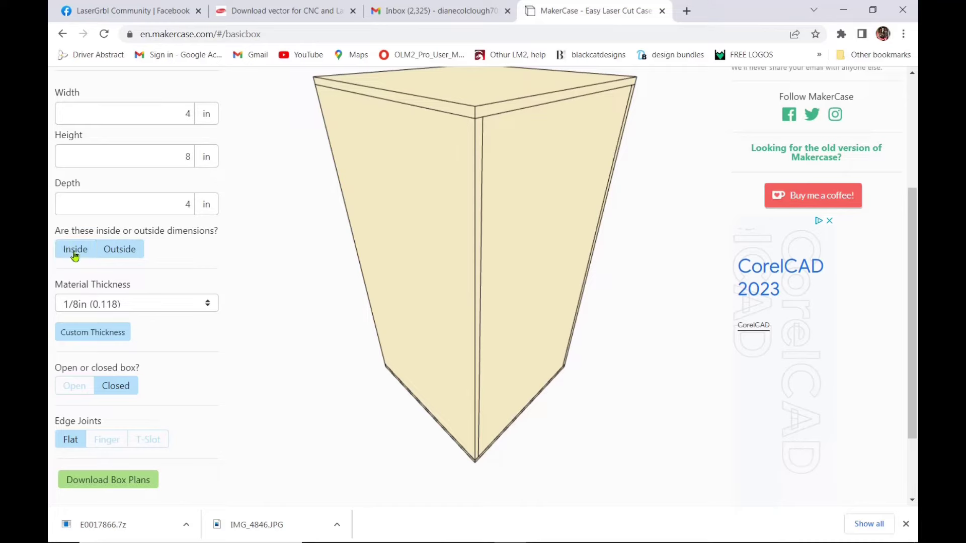
Review the preset and custom material thickness options, and preview the box as open before returning it to closed
{"action": "left_click", "coordinate": [209, 305]}
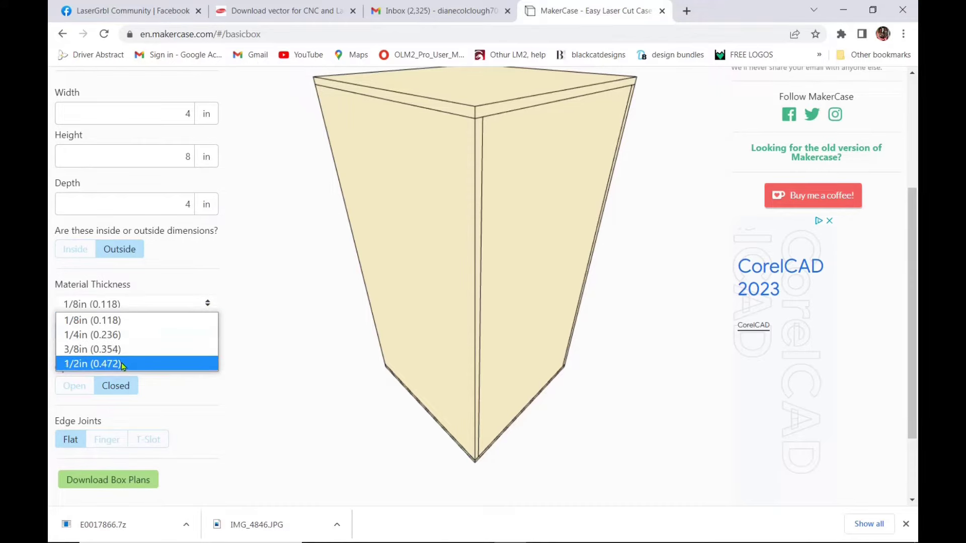
{"action": "left_click", "coordinate": [255, 301]}
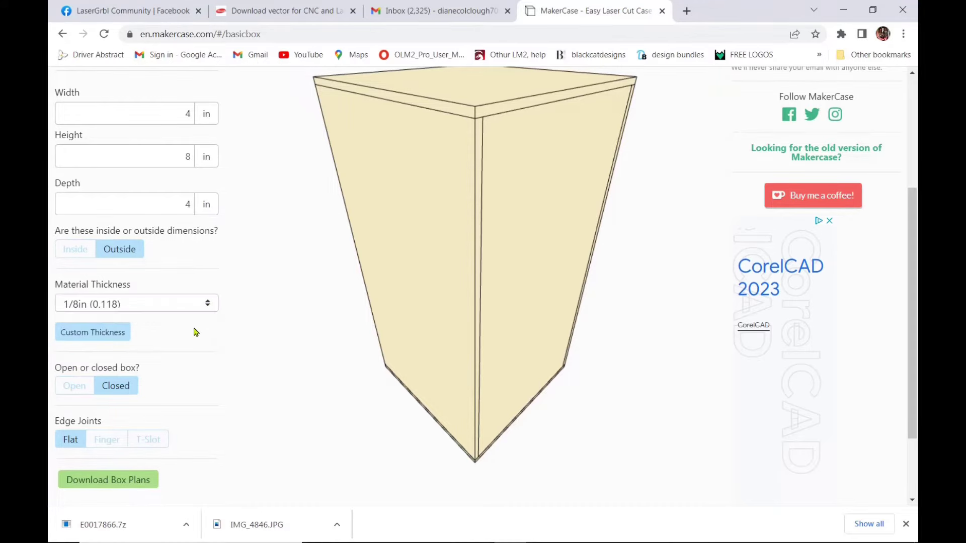
{"action": "left_click", "coordinate": [119, 333]}
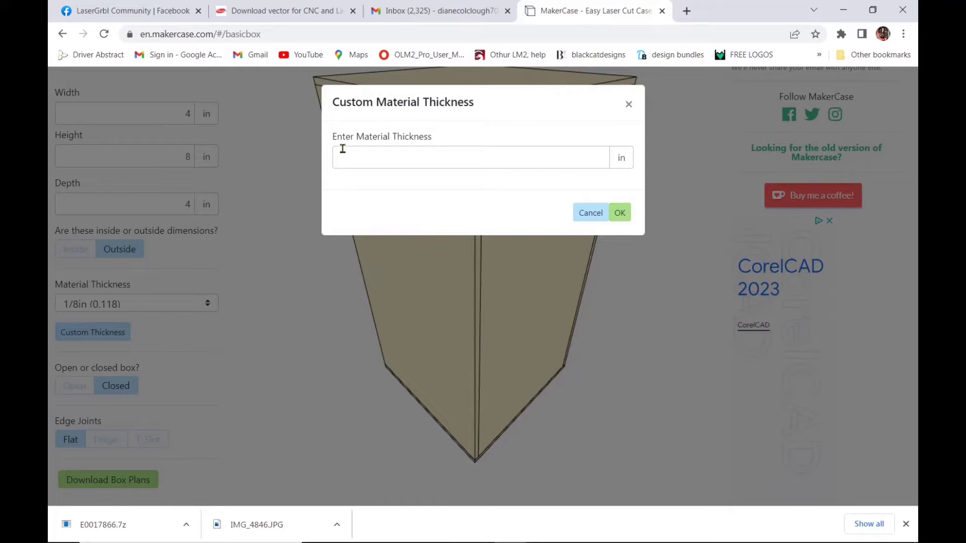
{"action": "left_click", "coordinate": [620, 213]}
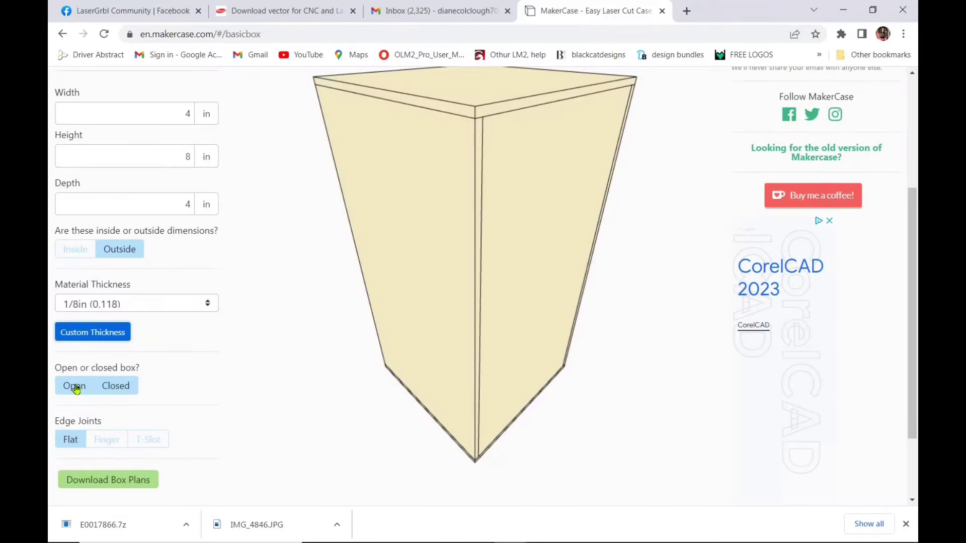
{"action": "left_click", "coordinate": [75, 386]}
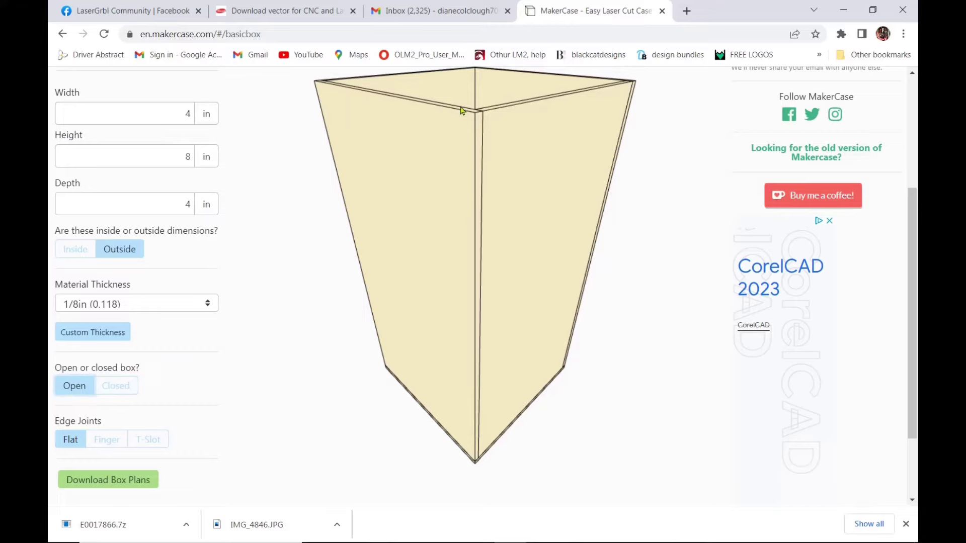
{"action": "left_click", "coordinate": [116, 386]}
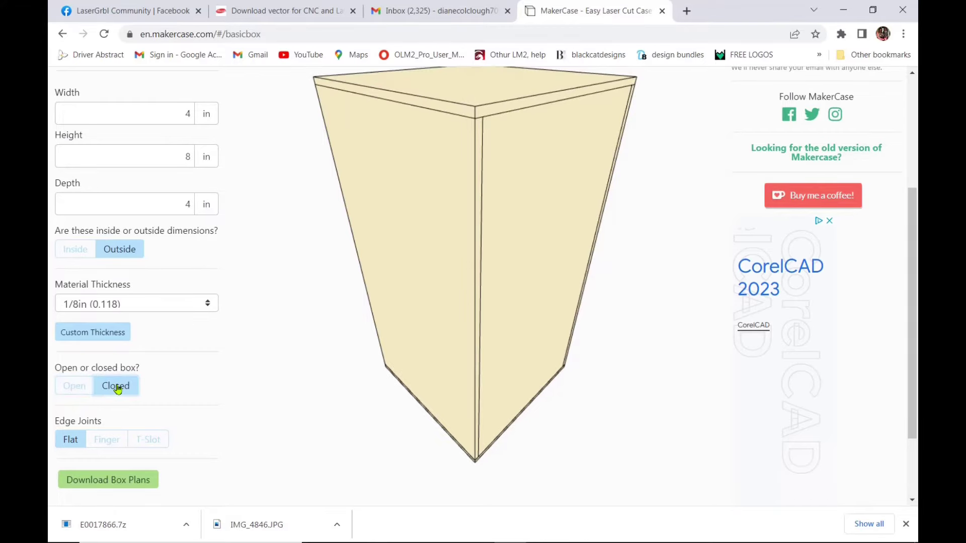
Give the box finger edge joints and adjust the finger size to 0.87025
{"action": "left_click", "coordinate": [108, 441]}
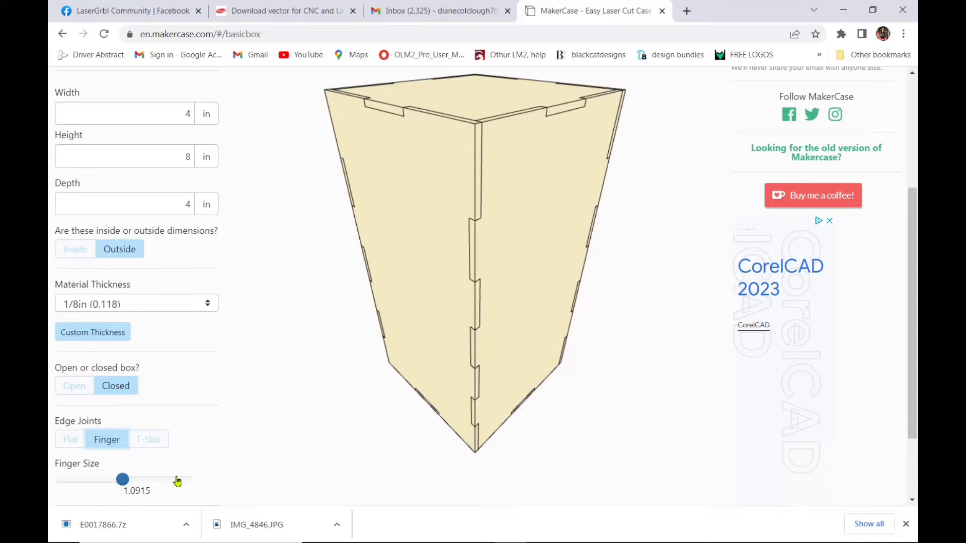
{"action": "scroll", "coordinate": [857, 412], "scroll_direction": "down", "scroll_amount": 2}
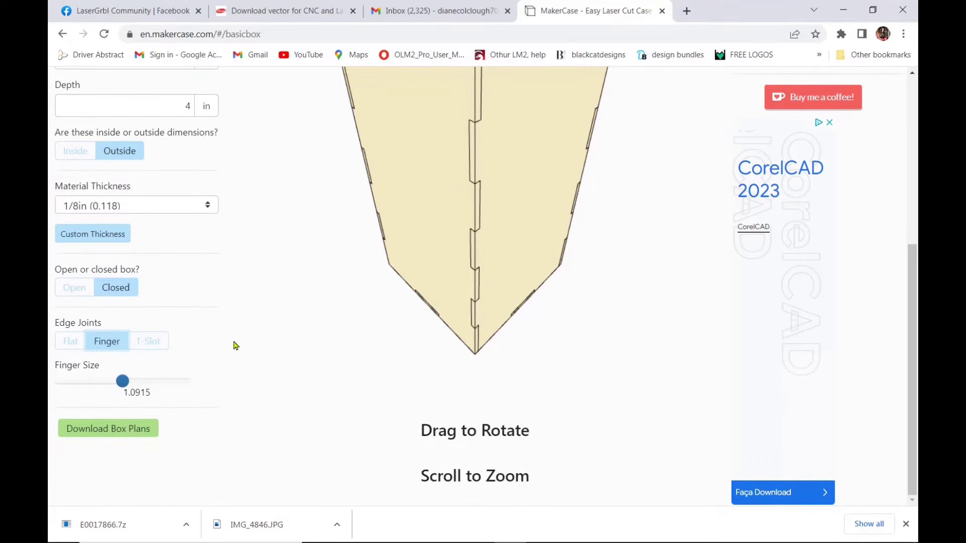
{"action": "scroll", "coordinate": [911, 352], "scroll_direction": "up", "scroll_amount": 1}
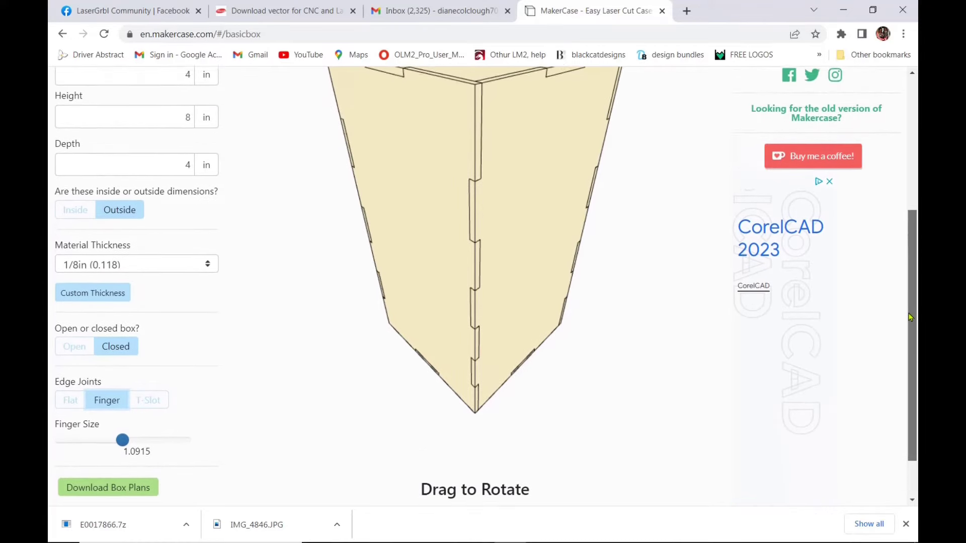
{"action": "left_click_drag", "start_coordinate": [123, 446], "coordinate": [143, 448]}
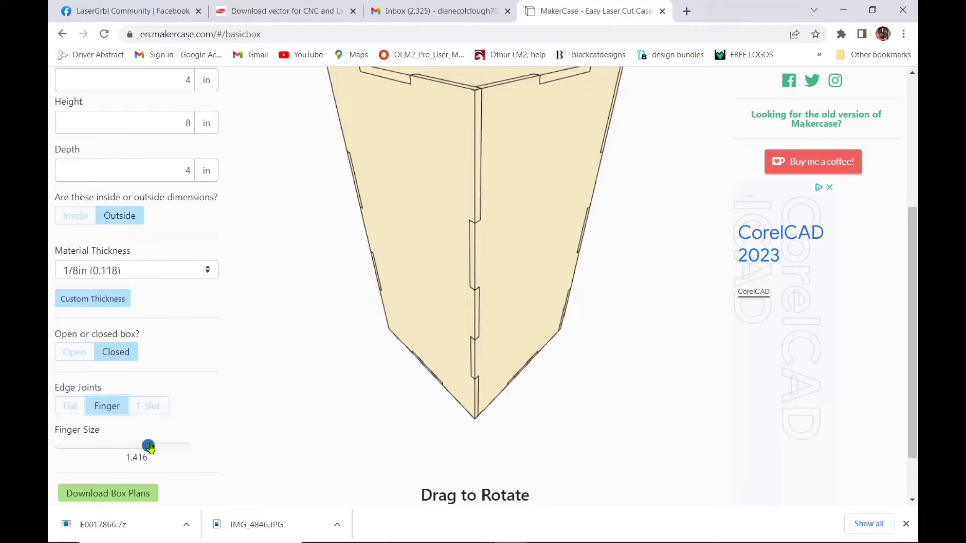
{"action": "left_click_drag", "start_coordinate": [151, 447], "coordinate": [106, 450]}
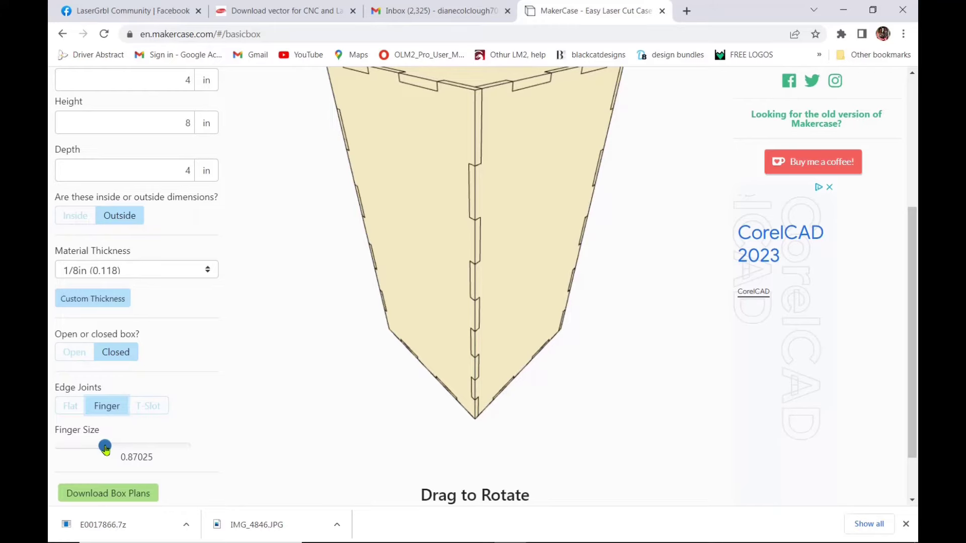
{"action": "scroll", "coordinate": [911, 379], "scroll_direction": "up", "scroll_amount": 1}
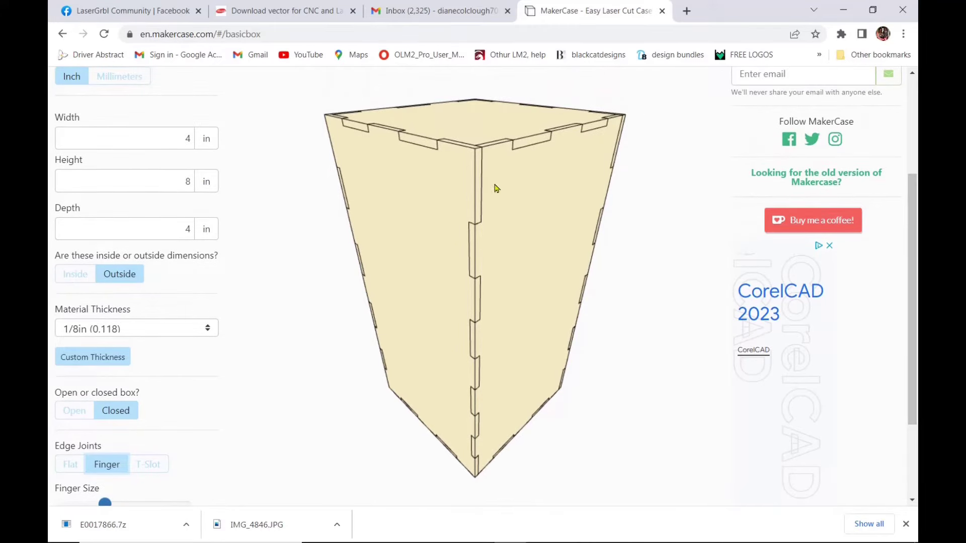
Open the box plans, review their line formatting and kerf settings, and download them as an SVG with labels enabled and separate panels
{"action": "scroll", "coordinate": [903, 222], "scroll_direction": "down", "scroll_amount": 2}
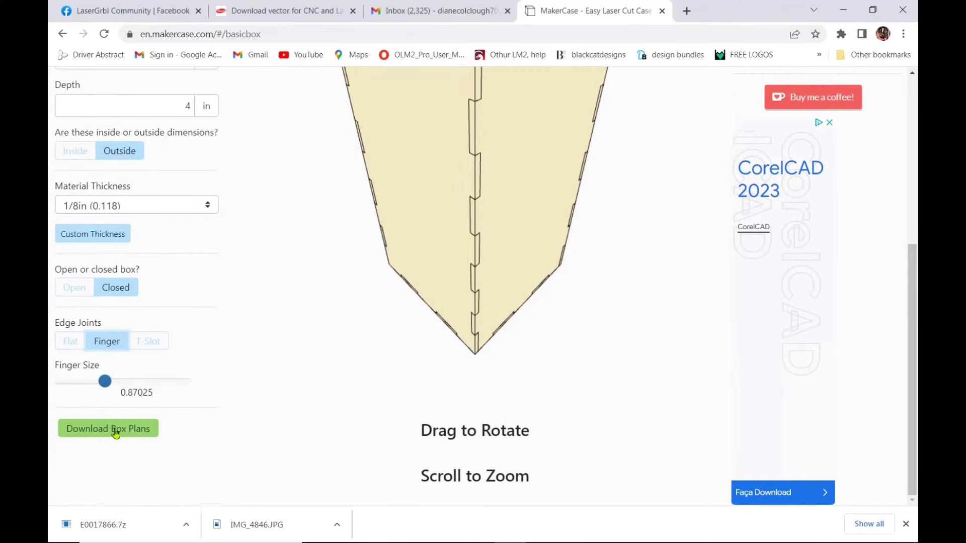
{"action": "left_click", "coordinate": [115, 430]}
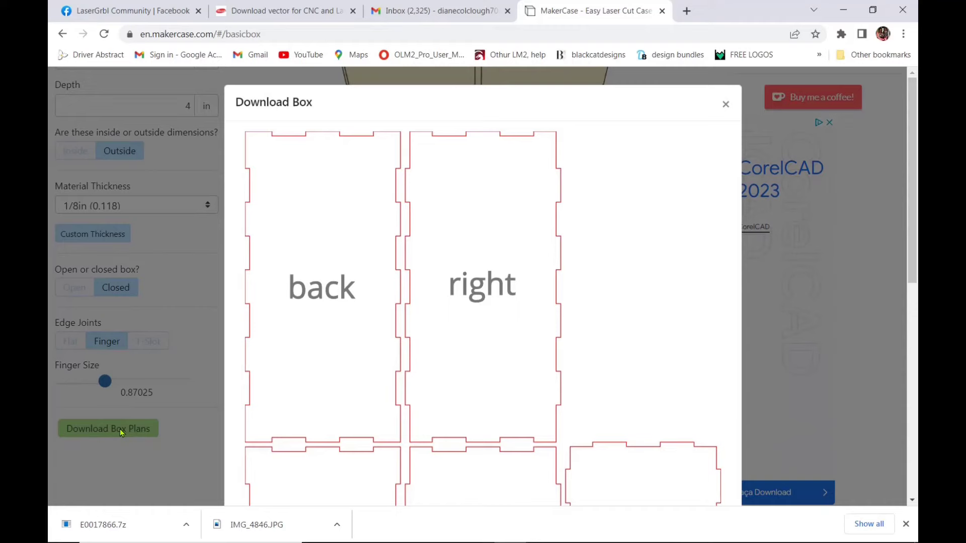
{"action": "left_click_drag", "start_coordinate": [915, 228], "coordinate": [915, 382]}
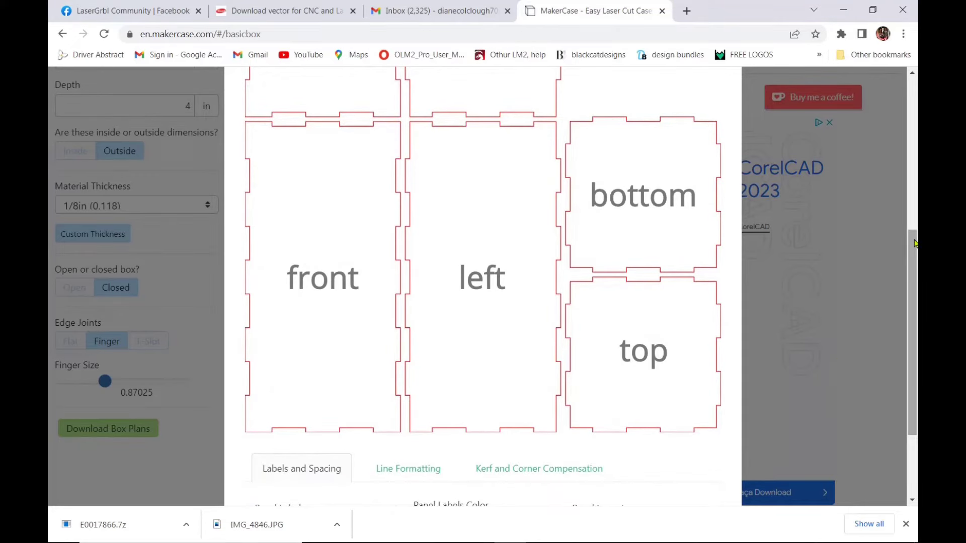
{"action": "scroll", "coordinate": [911, 312], "scroll_direction": "down", "scroll_amount": 3}
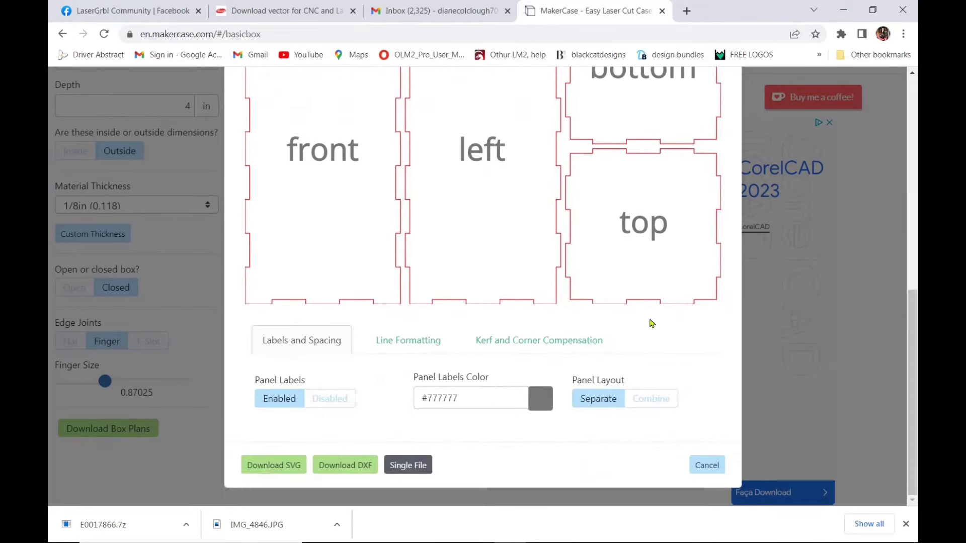
{"action": "left_click", "coordinate": [414, 341]}
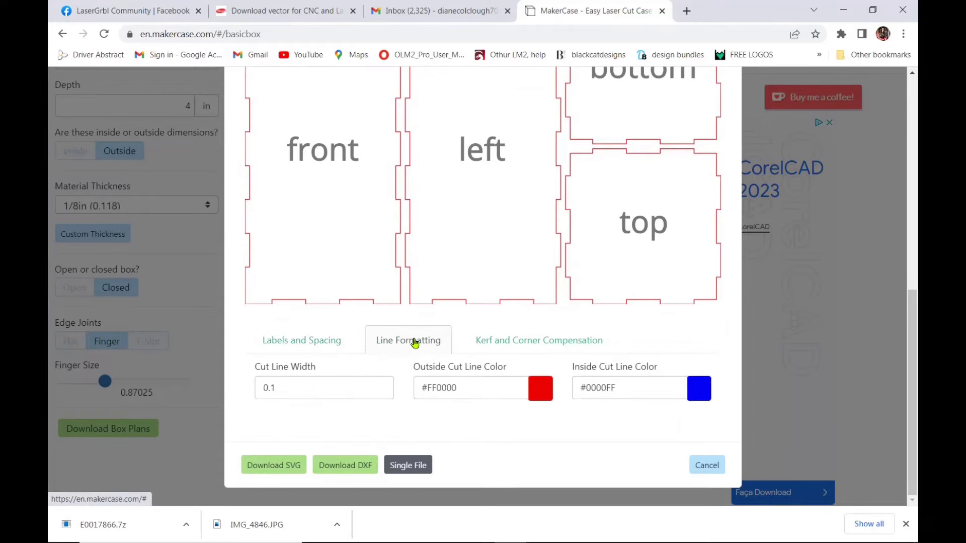
{"action": "left_click", "coordinate": [556, 345]}
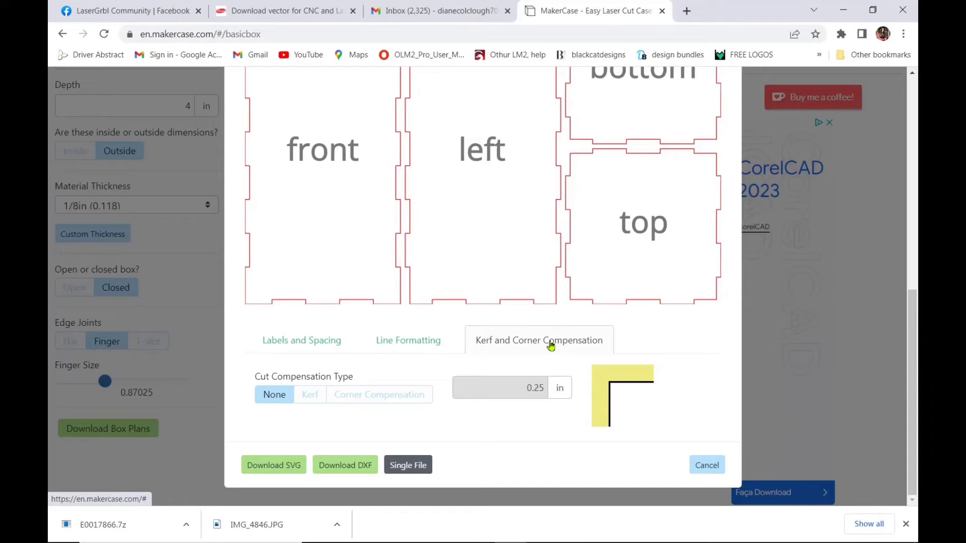
{"action": "left_click", "coordinate": [317, 345]}
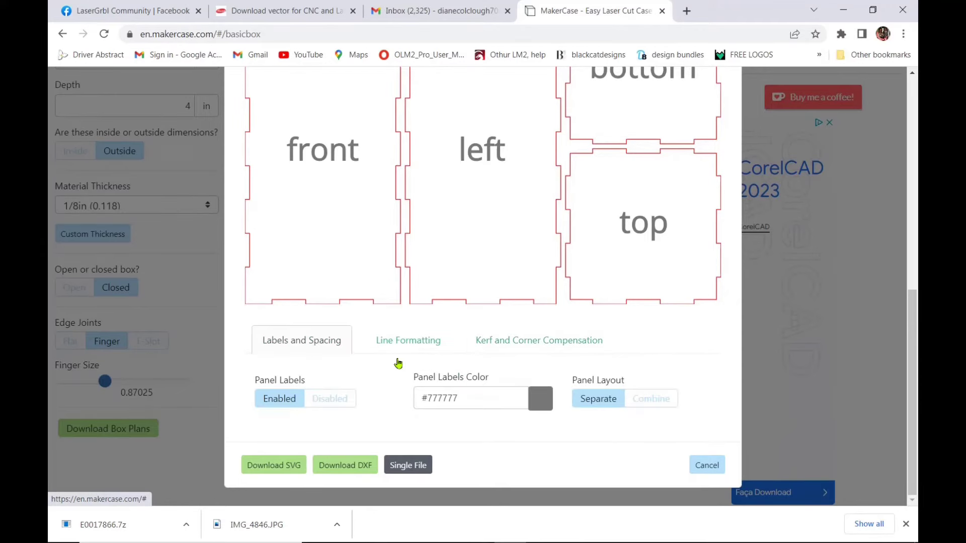
{"action": "left_click", "coordinate": [287, 467]}
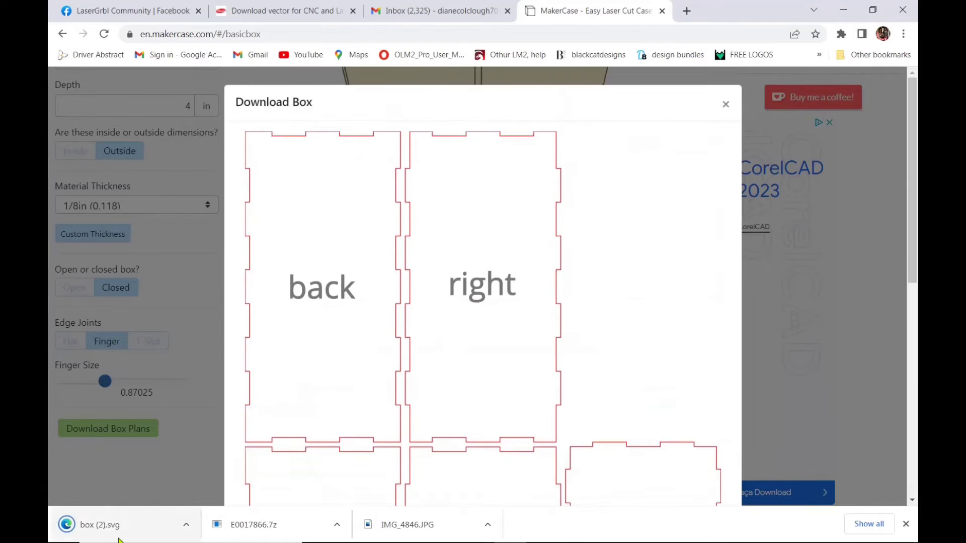
Switch to SignMaster, import box (2).svg from the Downloads folder and place it over the page
{"action": "left_click", "coordinate": [844, 14]}
{"action": "left_click", "coordinate": [607, 537]}
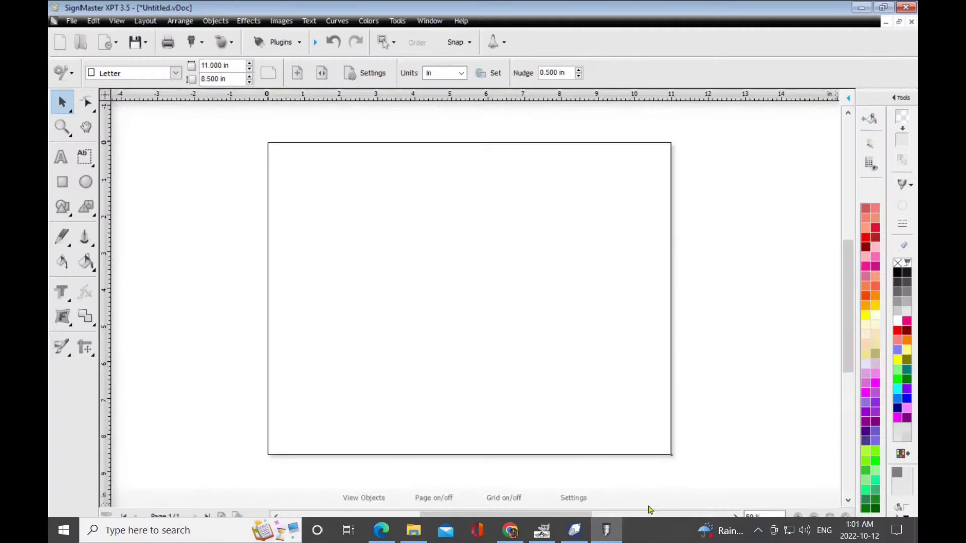
{"action": "left_click", "coordinate": [71, 20]}
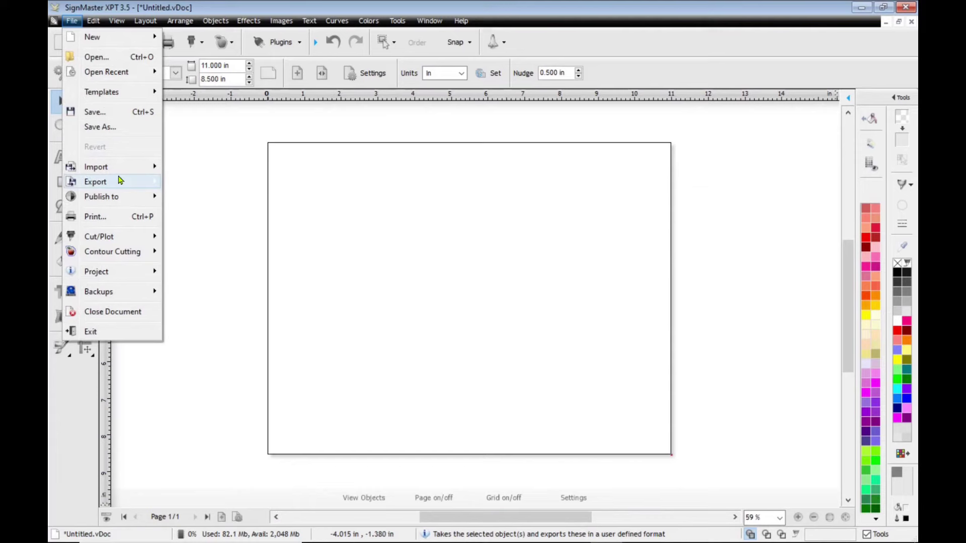
{"action": "mouse_move", "coordinate": [103, 166]}
{"action": "left_click", "coordinate": [192, 167]}
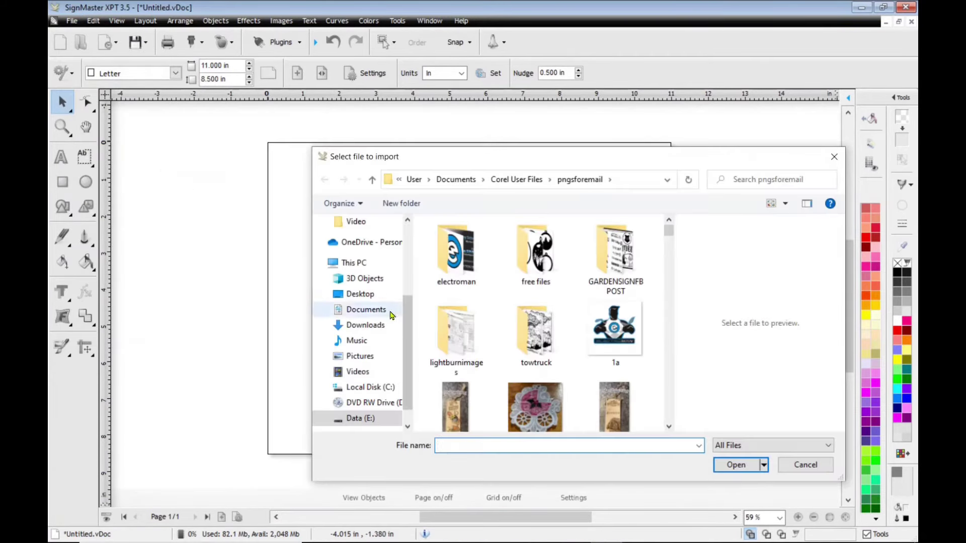
{"action": "left_click", "coordinate": [370, 327]}
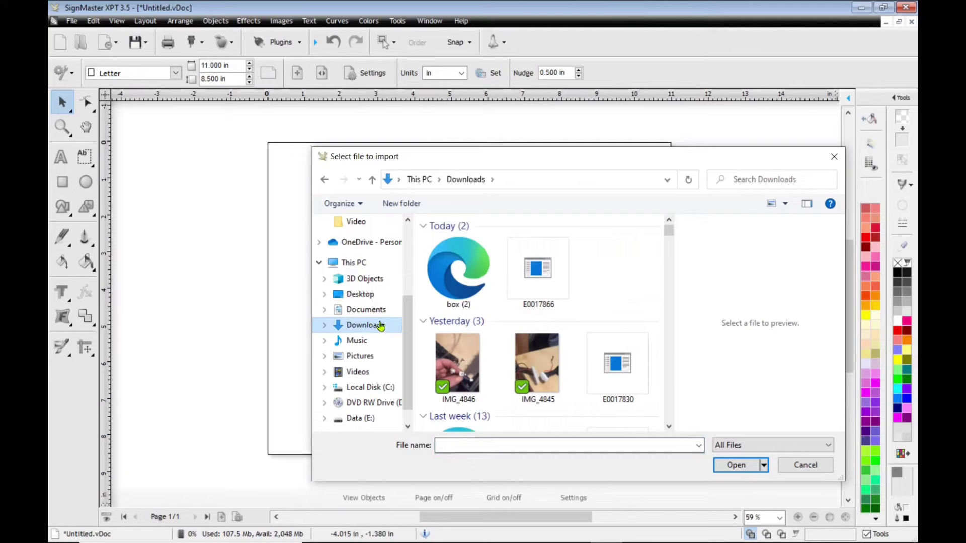
{"action": "left_click", "coordinate": [457, 279]}
{"action": "left_click", "coordinate": [736, 465]}
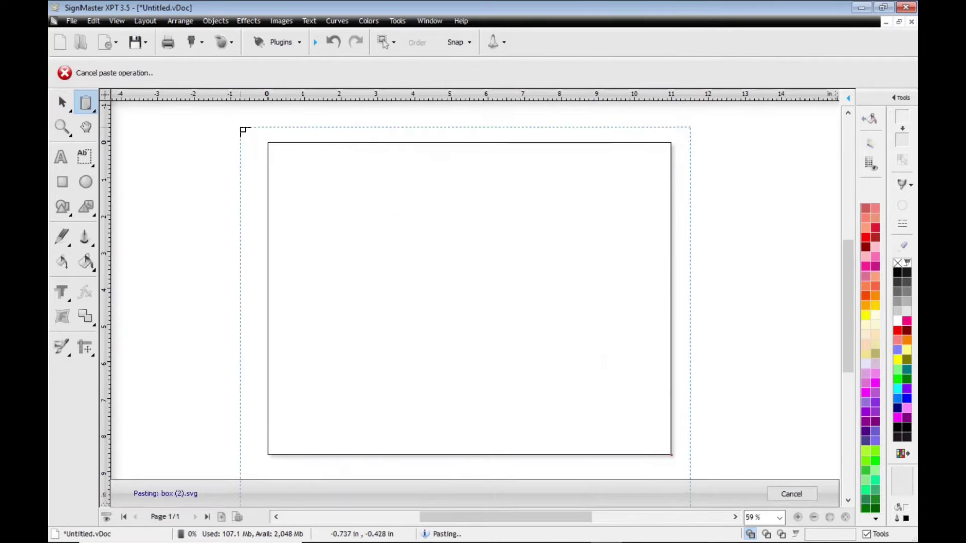
{"action": "left_click", "coordinate": [229, 122]}
{"action": "scroll", "coordinate": [605, 212], "scroll_direction": "down", "scroll_amount": 5}
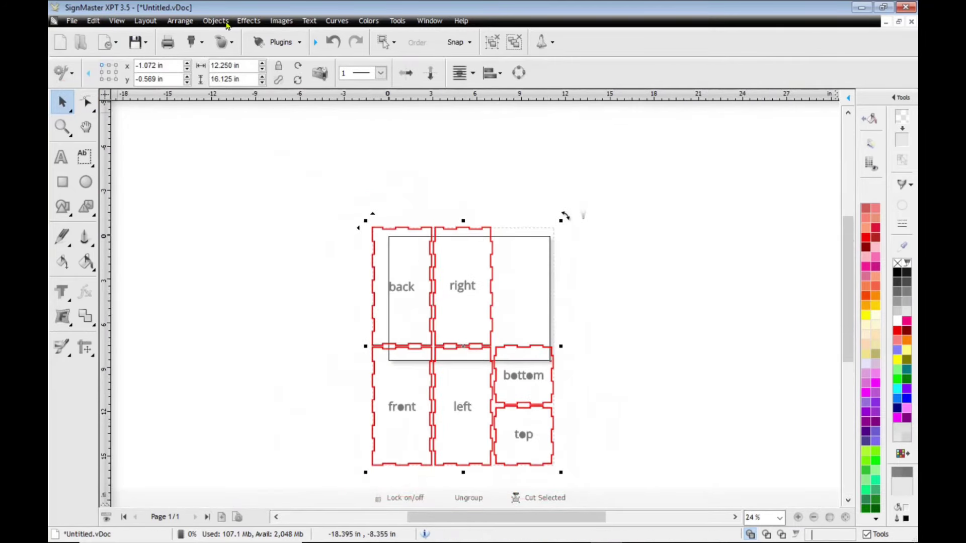
Show the artwork in wireframe view and ungroup all of the imported box drawing
{"action": "left_click", "coordinate": [117, 21]}
{"action": "left_click", "coordinate": [129, 41]}
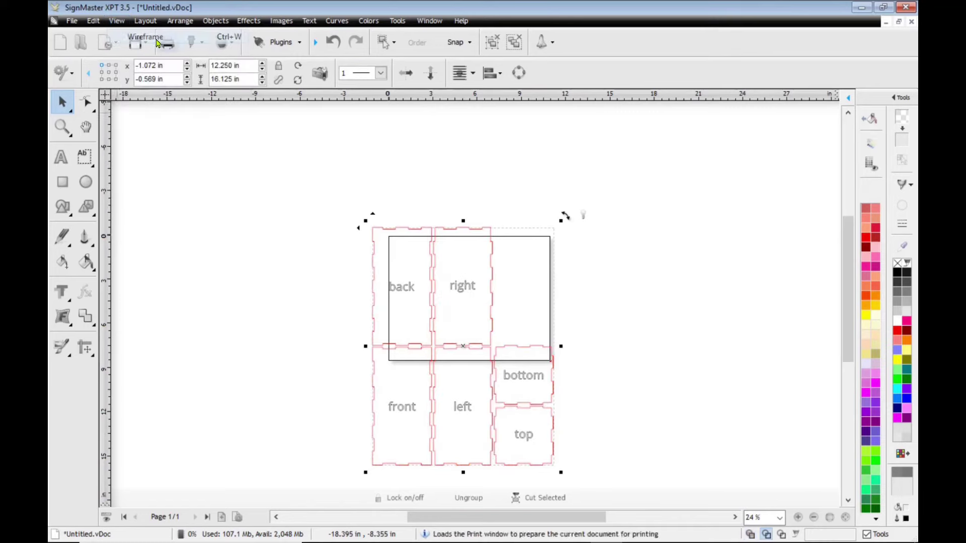
{"action": "left_click", "coordinate": [180, 21]}
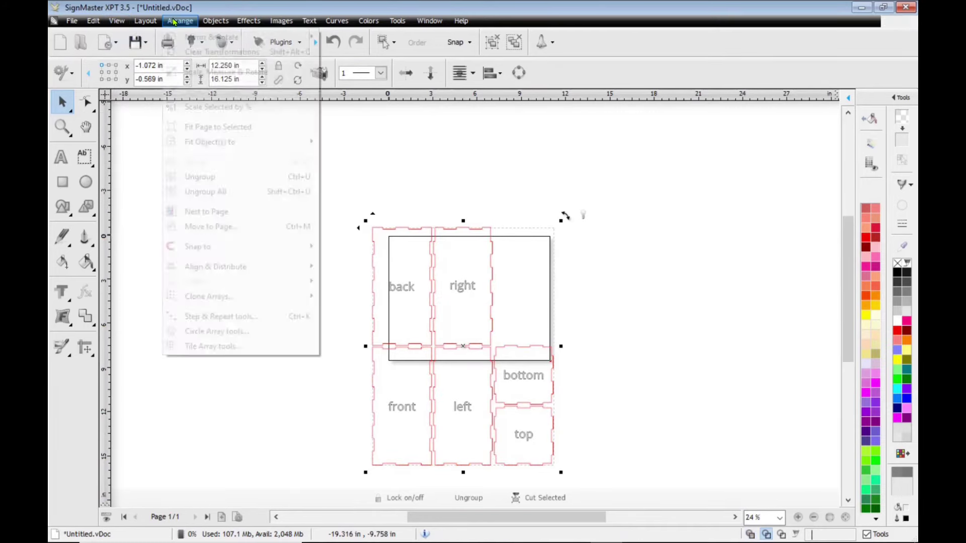
{"action": "left_click", "coordinate": [204, 191]}
{"action": "scroll", "coordinate": [394, 280], "scroll_direction": "up", "scroll_amount": 3}
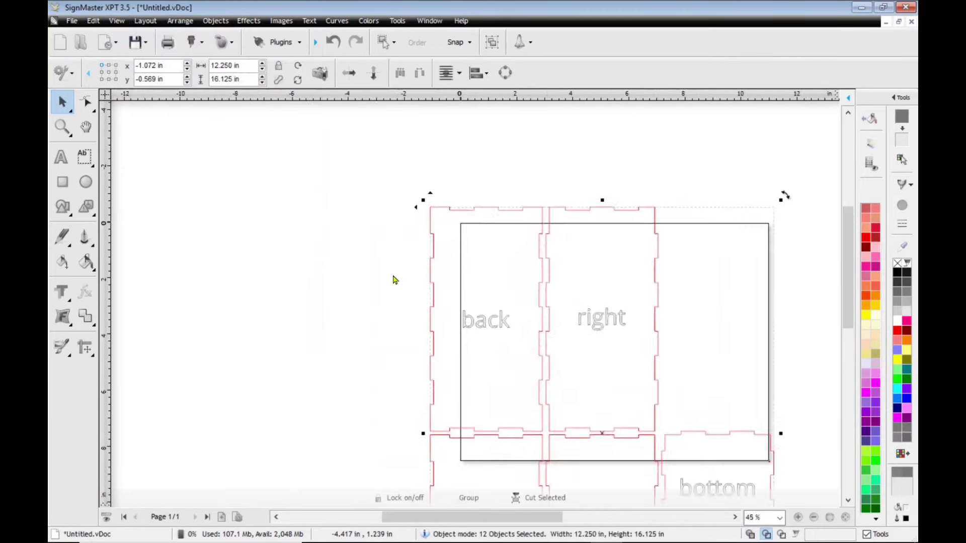
{"action": "scroll", "coordinate": [430, 270], "scroll_direction": "down", "scroll_amount": 3}
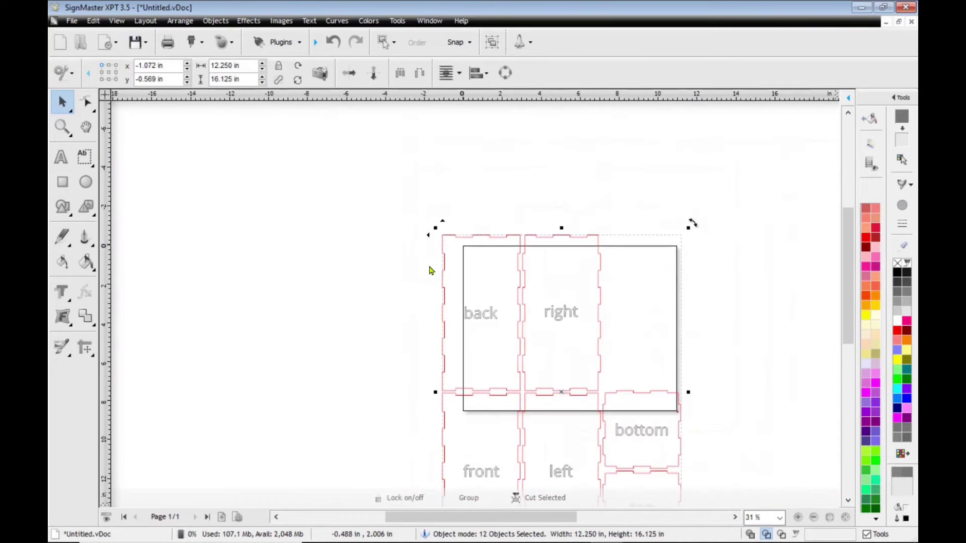
Move the labels off the panels: back and right above, front and left below, bottom and top beside theirs
{"action": "left_click_drag", "start_coordinate": [422, 296], "coordinate": [559, 327]}
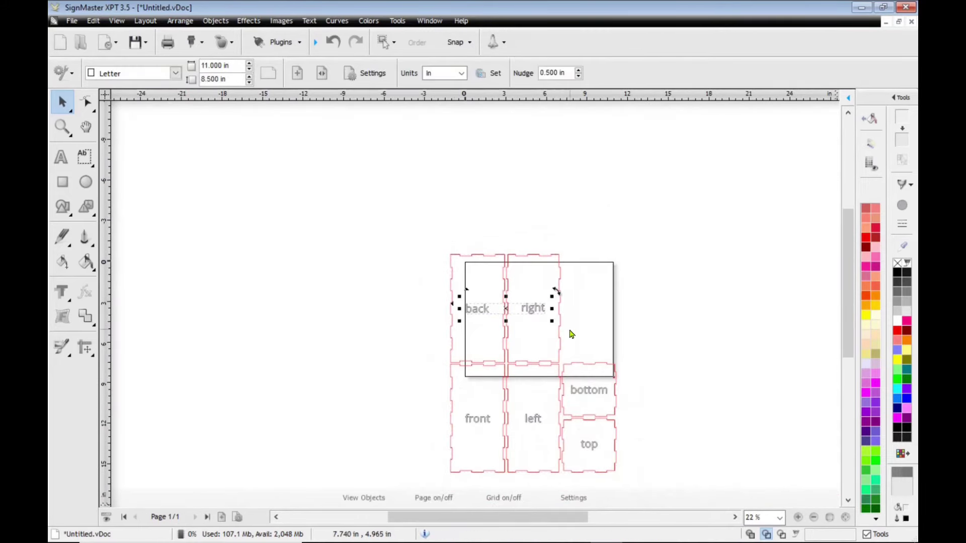
{"action": "left_click_drag", "start_coordinate": [505, 306], "coordinate": [502, 238]}
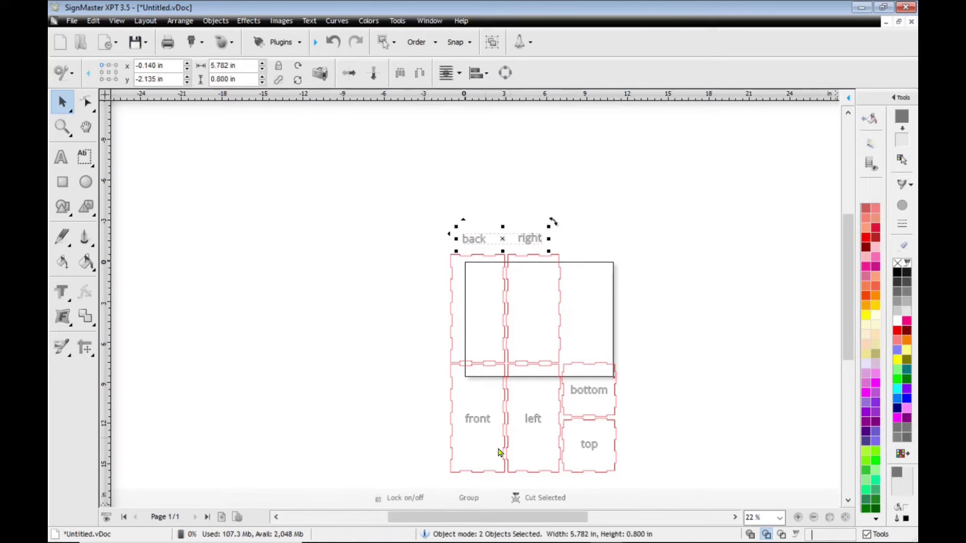
{"action": "left_click_drag", "start_coordinate": [438, 450], "coordinate": [554, 405]}
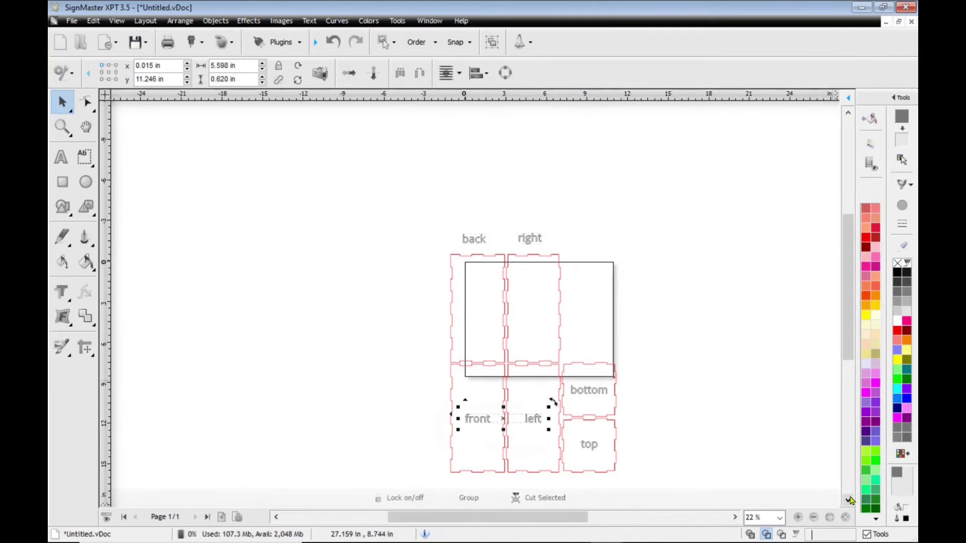
{"action": "left_click", "coordinate": [848, 501]}
{"action": "left_click", "coordinate": [848, 501]}
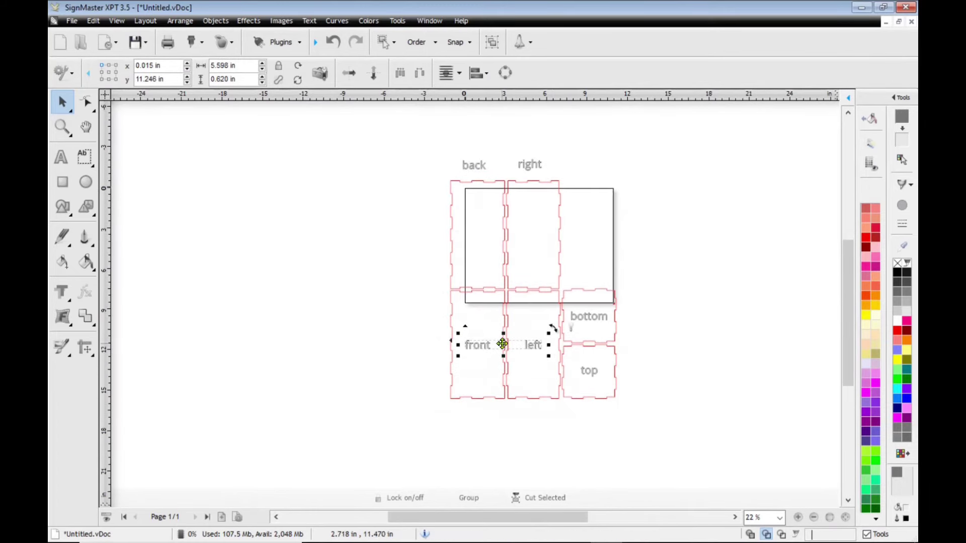
{"action": "left_click_drag", "start_coordinate": [503, 345], "coordinate": [504, 409]}
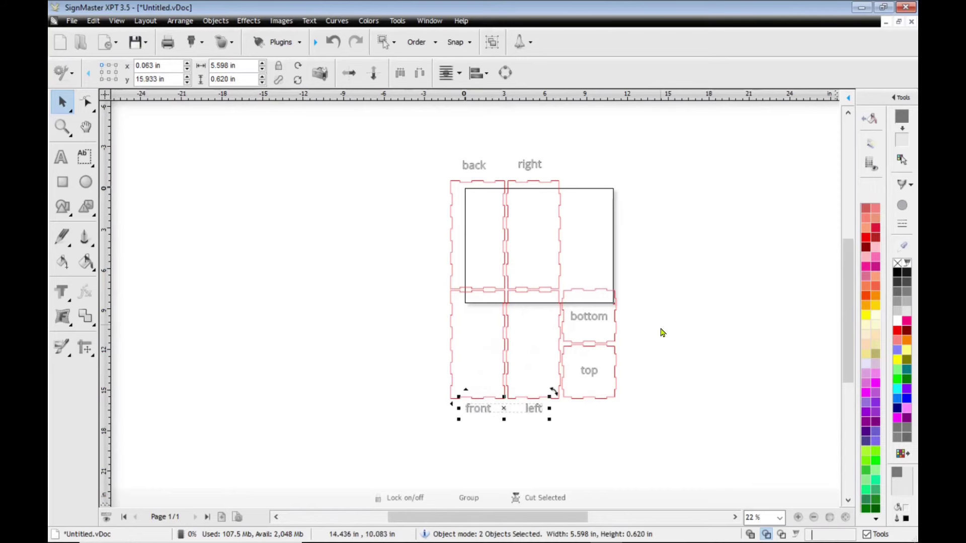
{"action": "left_click_drag", "start_coordinate": [639, 302], "coordinate": [556, 389]}
{"action": "left_click_drag", "start_coordinate": [590, 344], "coordinate": [658, 338]}
Remove the back panel's outline, turn off wireframe view and fill the panel with black
{"action": "left_click", "coordinate": [446, 205]}
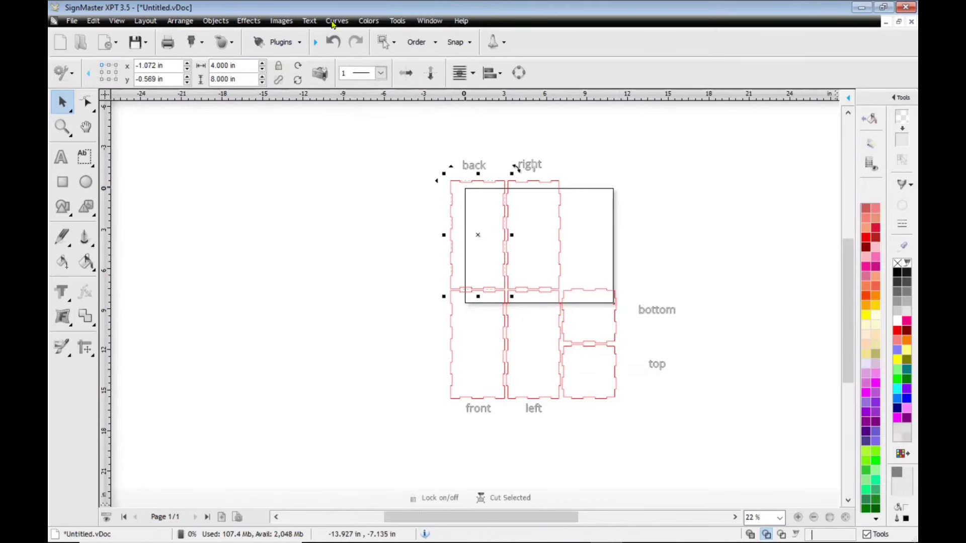
{"action": "left_click", "coordinate": [332, 20]}
{"action": "left_click", "coordinate": [356, 56]}
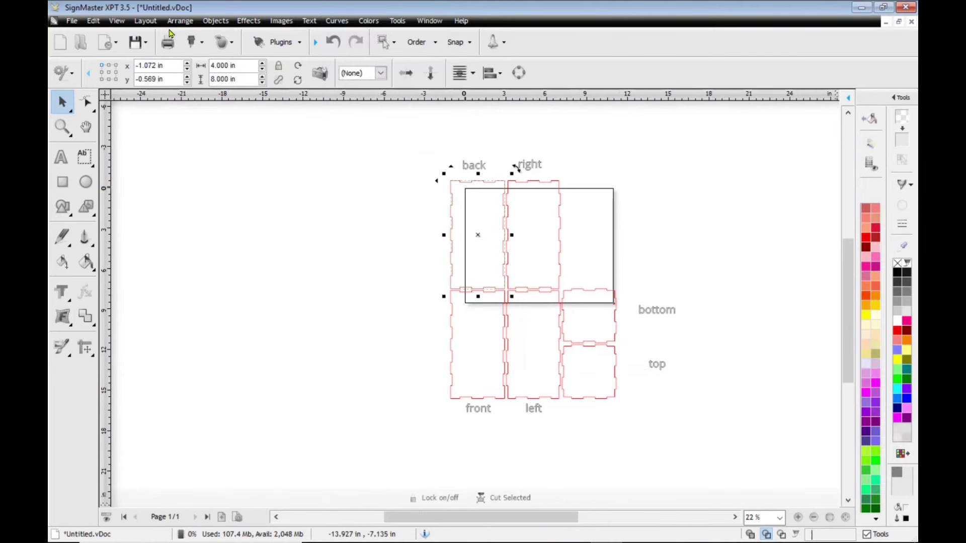
{"action": "left_click", "coordinate": [116, 21]}
{"action": "left_click", "coordinate": [149, 52]}
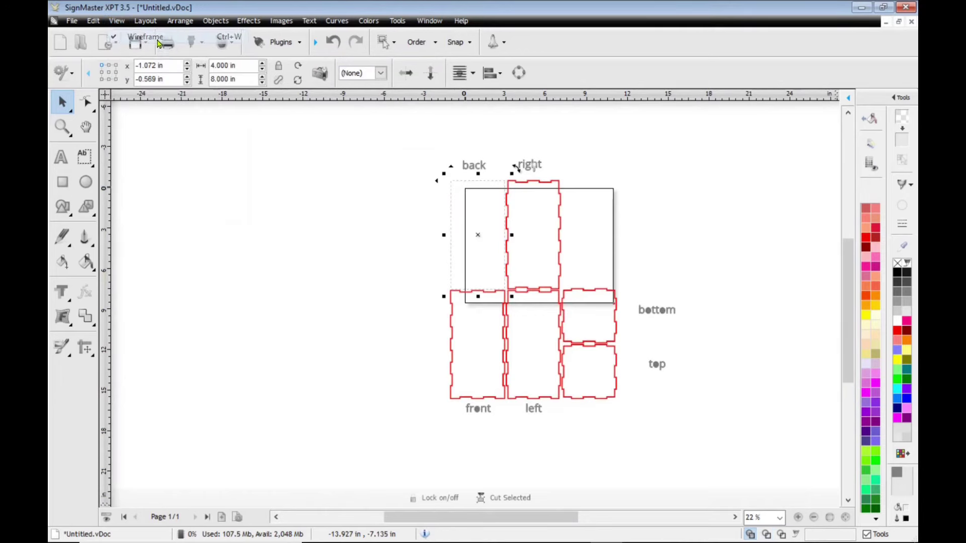
{"action": "left_click", "coordinate": [898, 277]}
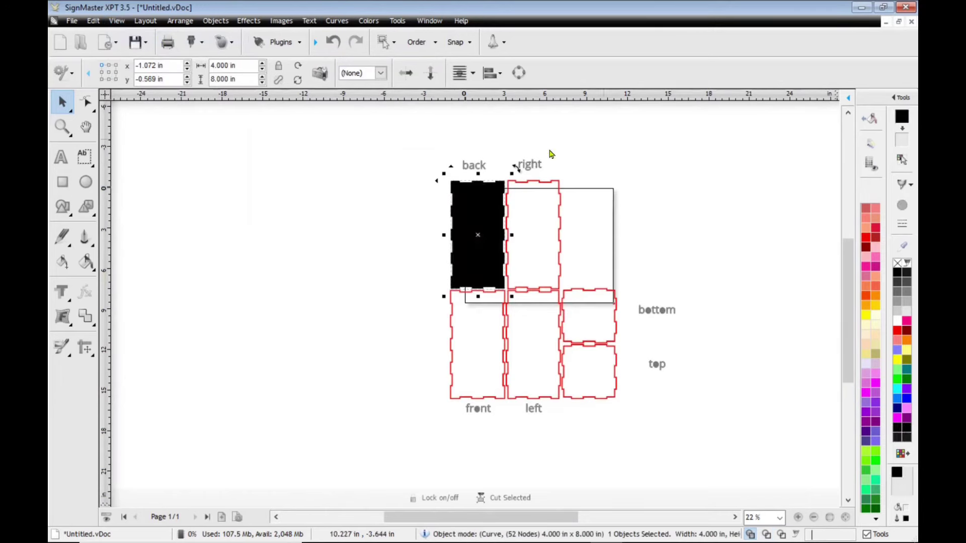
Remove the outlines of the right, front and left panels and fill each with black
{"action": "left_click", "coordinate": [540, 186]}
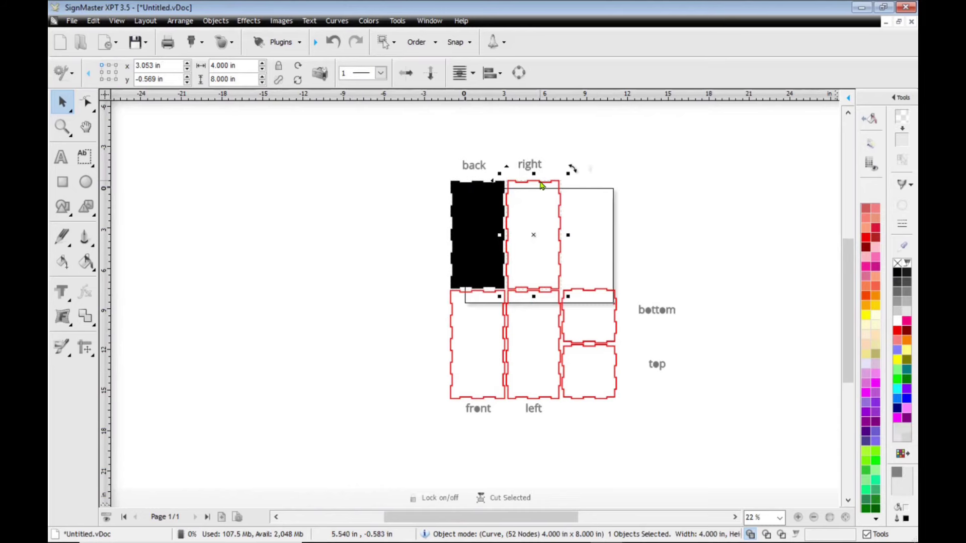
{"action": "left_click", "coordinate": [897, 275]}
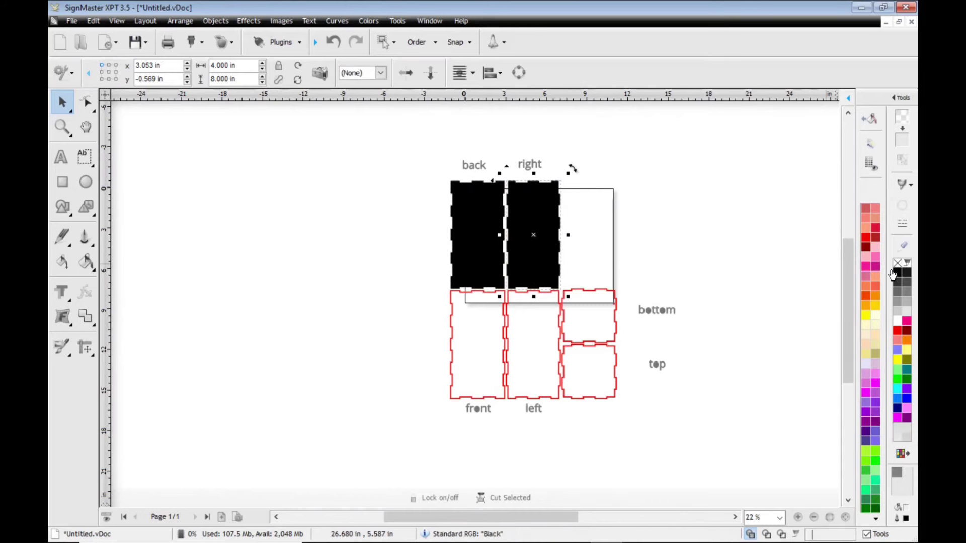
{"action": "left_click", "coordinate": [455, 316]}
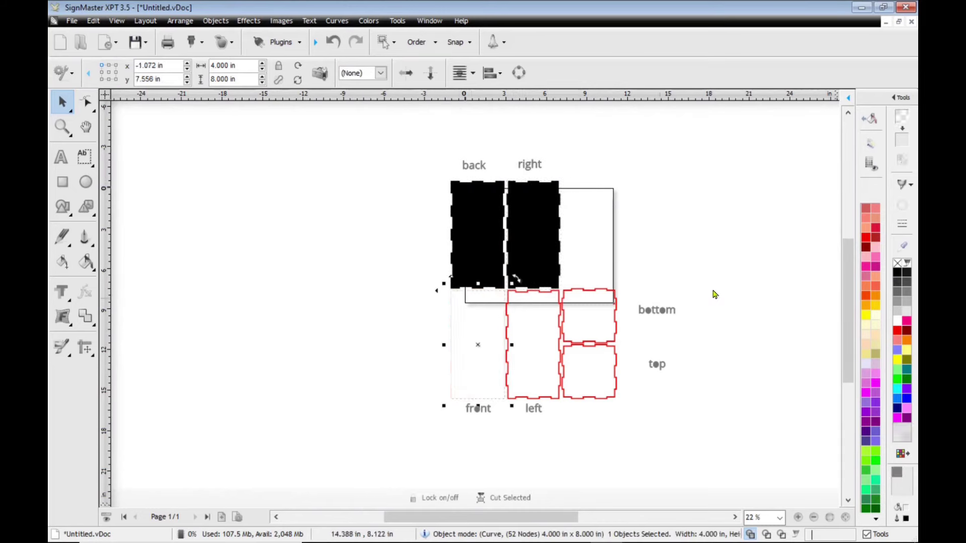
{"action": "left_click", "coordinate": [897, 275]}
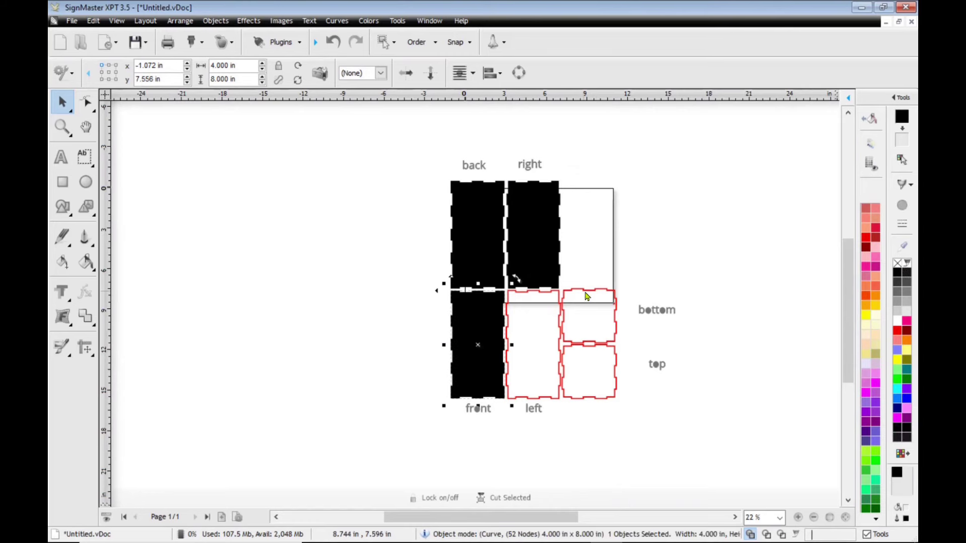
{"action": "left_click", "coordinate": [553, 295]}
{"action": "left_click", "coordinate": [524, 313]}
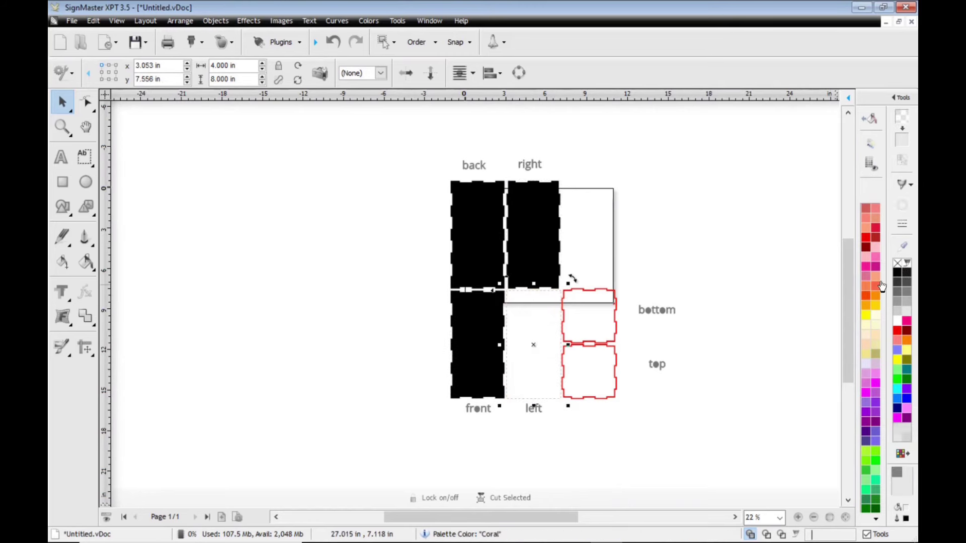
{"action": "left_click", "coordinate": [896, 276]}
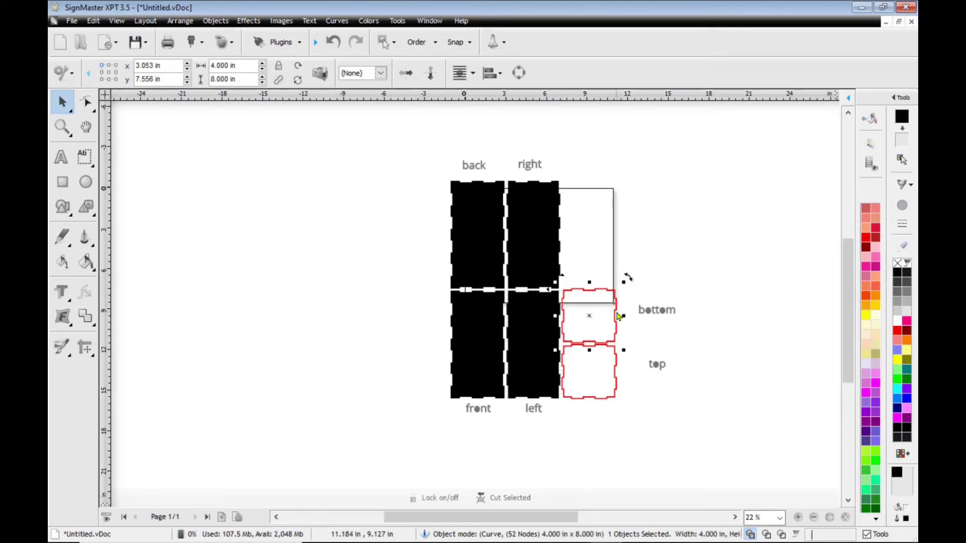
Replace the red outlines of the bottom and top panels with a solid black fill and deselect
{"action": "left_click", "coordinate": [617, 316]}
{"action": "left_click", "coordinate": [896, 275]}
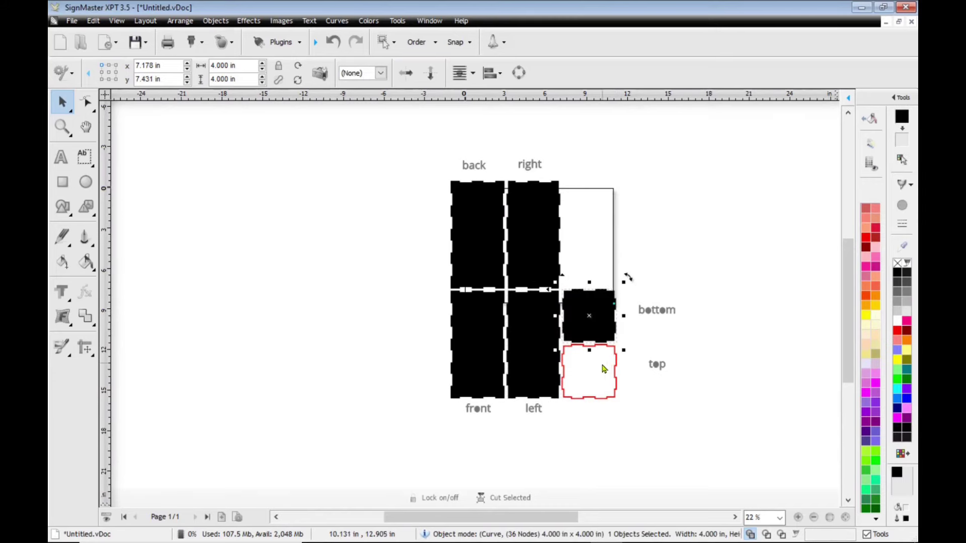
{"action": "left_click", "coordinate": [618, 364]}
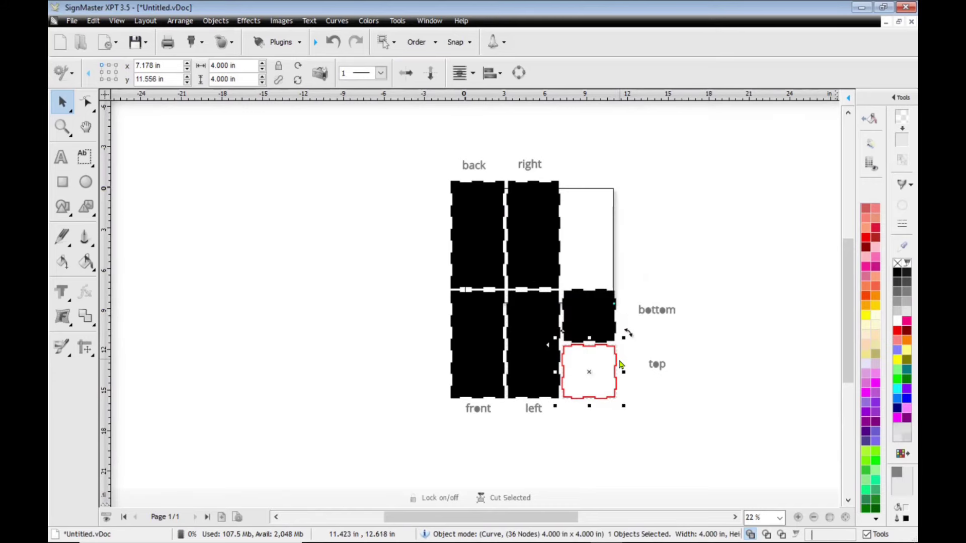
{"action": "left_click", "coordinate": [896, 275]}
{"action": "left_click", "coordinate": [699, 269]}
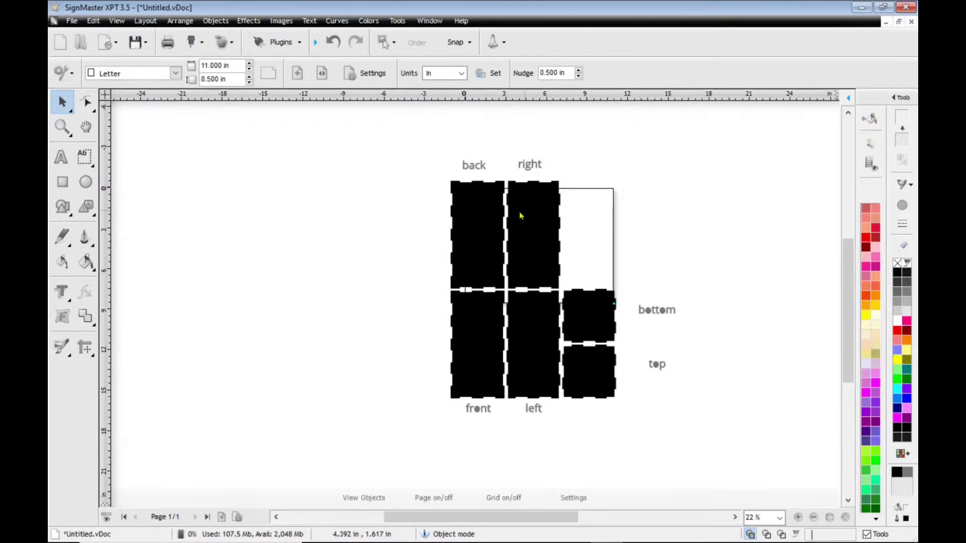